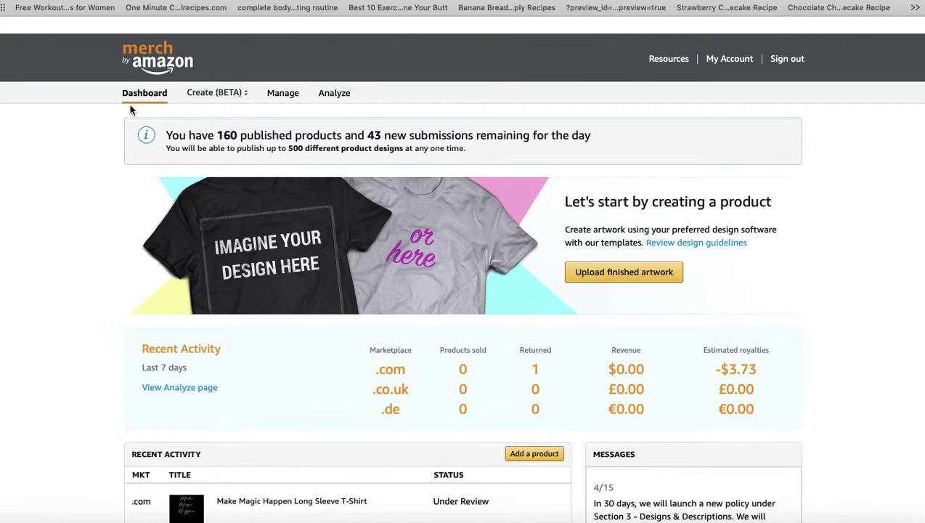
Start a product upload from finished artwork and examine the available product types and marketplaces.
{"action": "left_click", "coordinate": [611, 280]}
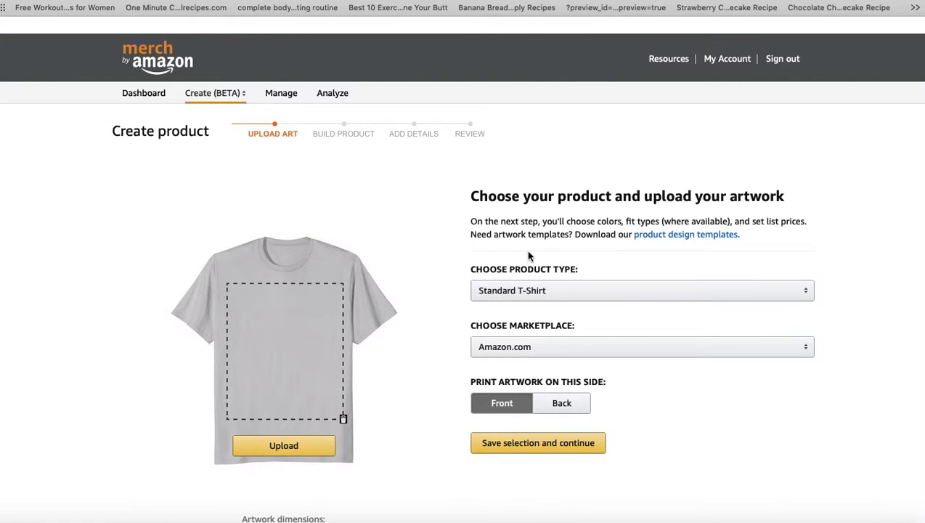
{"action": "left_click", "coordinate": [534, 294]}
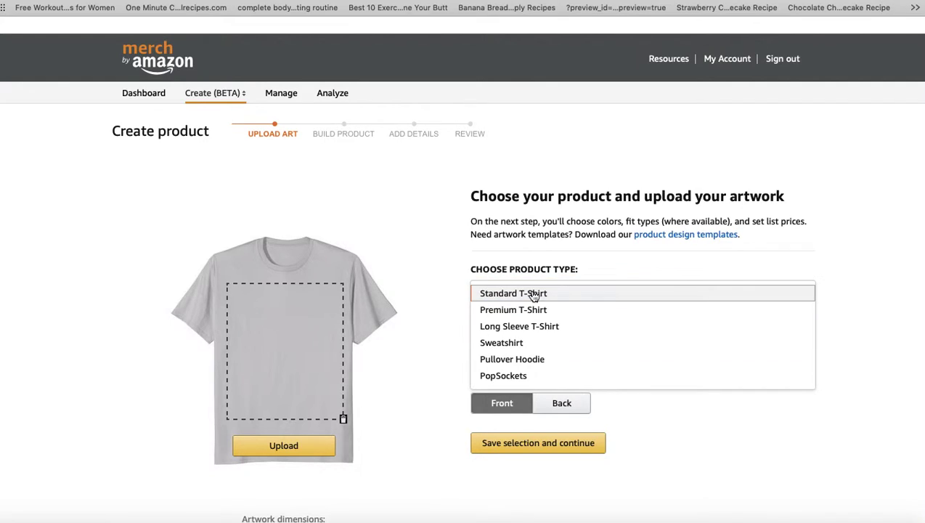
{"action": "left_click", "coordinate": [702, 417]}
{"action": "left_click", "coordinate": [636, 349]}
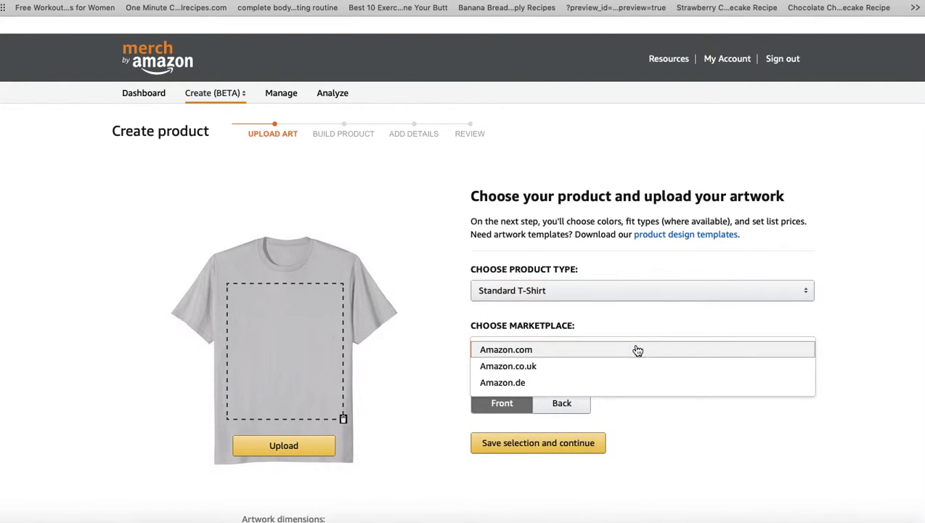
{"action": "left_click", "coordinate": [674, 426]}
Open the creation page for multiple products and look through the available apparel types.
{"action": "left_click", "coordinate": [222, 100]}
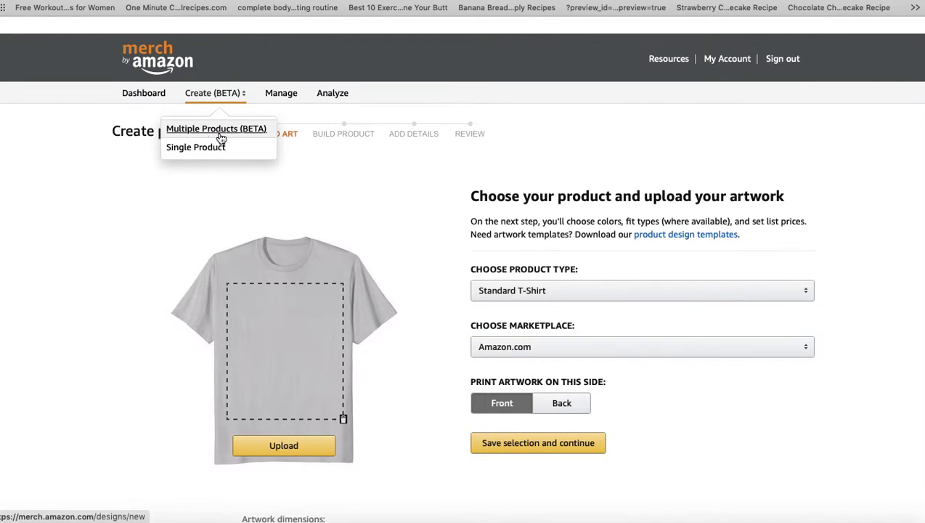
{"action": "left_click", "coordinate": [213, 130]}
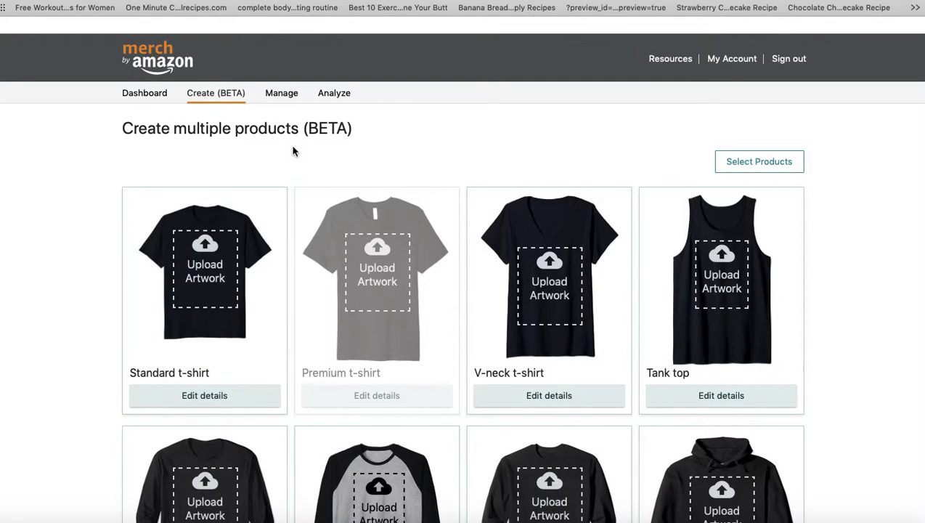
{"action": "scroll", "coordinate": [185, 190], "scroll_direction": "down", "scroll_amount": 2}
{"action": "scroll", "coordinate": [462, 276], "scroll_direction": "down", "scroll_amount": 1}
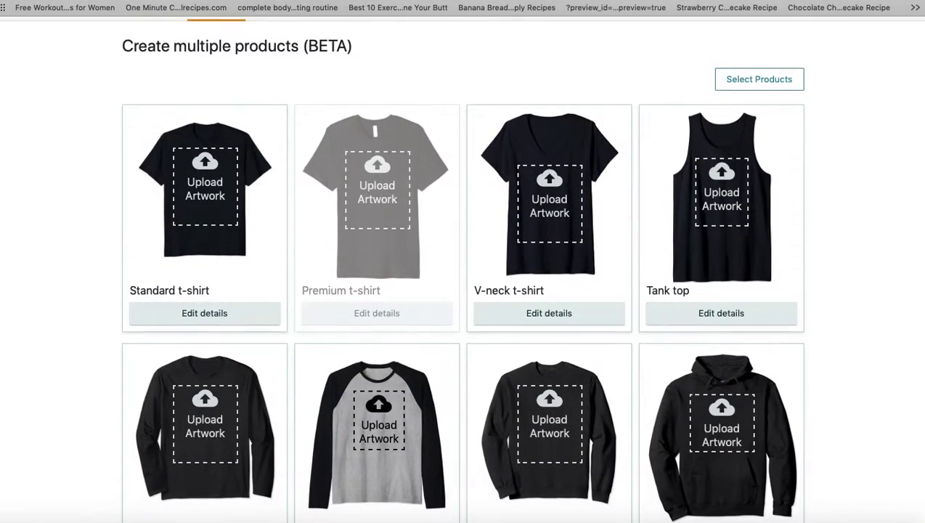
{"action": "scroll", "coordinate": [463, 276], "scroll_direction": "down", "scroll_amount": 1}
{"action": "scroll", "coordinate": [463, 276], "scroll_direction": "down", "scroll_amount": 5}
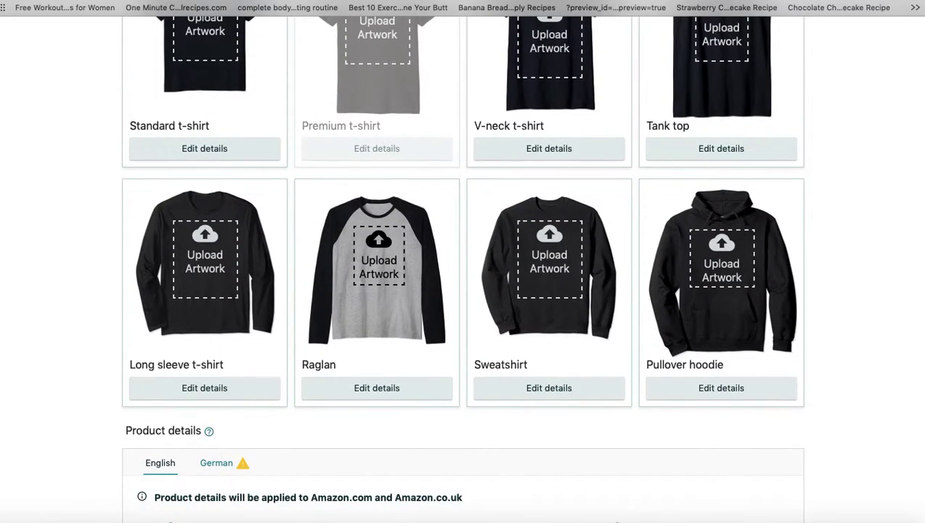
{"action": "scroll", "coordinate": [463, 276], "scroll_direction": "up", "scroll_amount": 2}
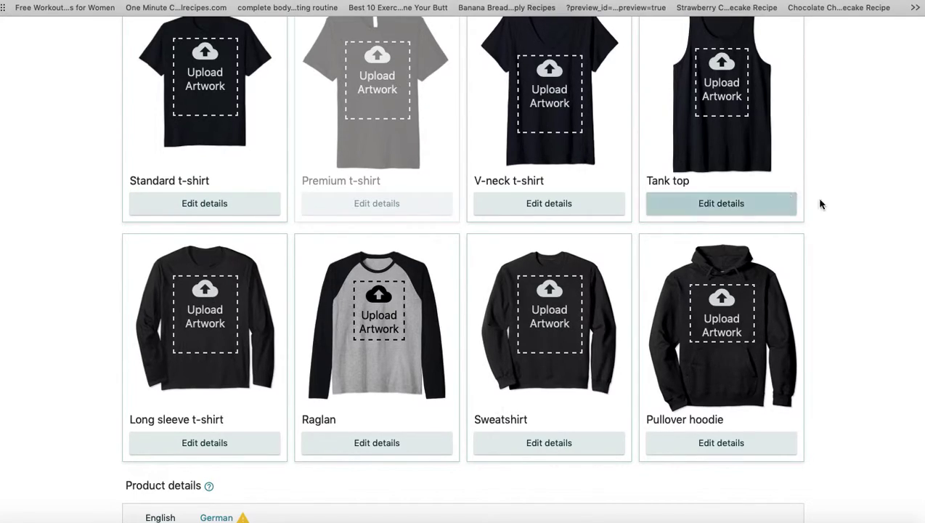
{"action": "scroll", "coordinate": [873, 215], "scroll_direction": "up", "scroll_amount": 3}
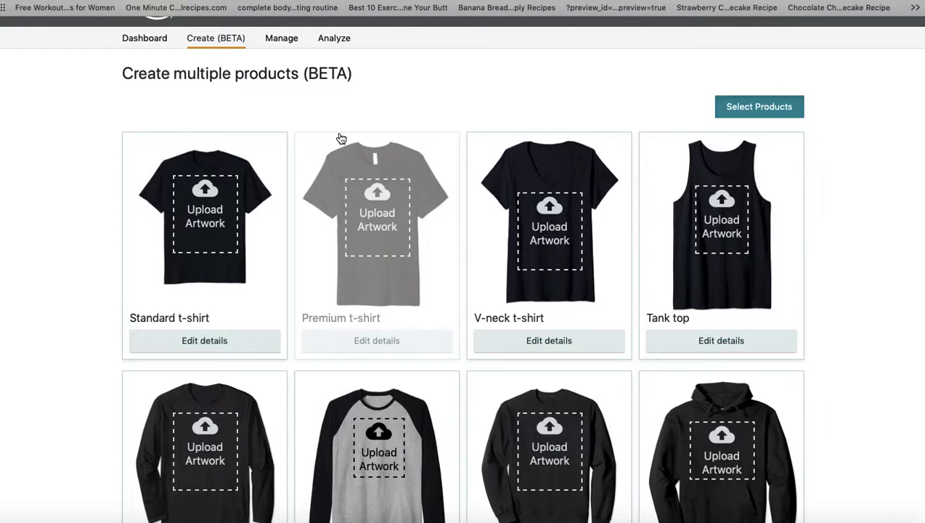
In the product selection, include the Premium t-shirt for .com, exclude the Standard t-shirt for .de and the Pullover hoodie, and continue.
{"action": "left_click", "coordinate": [347, 239]}
{"action": "left_click", "coordinate": [437, 192]}
{"action": "left_click", "coordinate": [541, 179]}
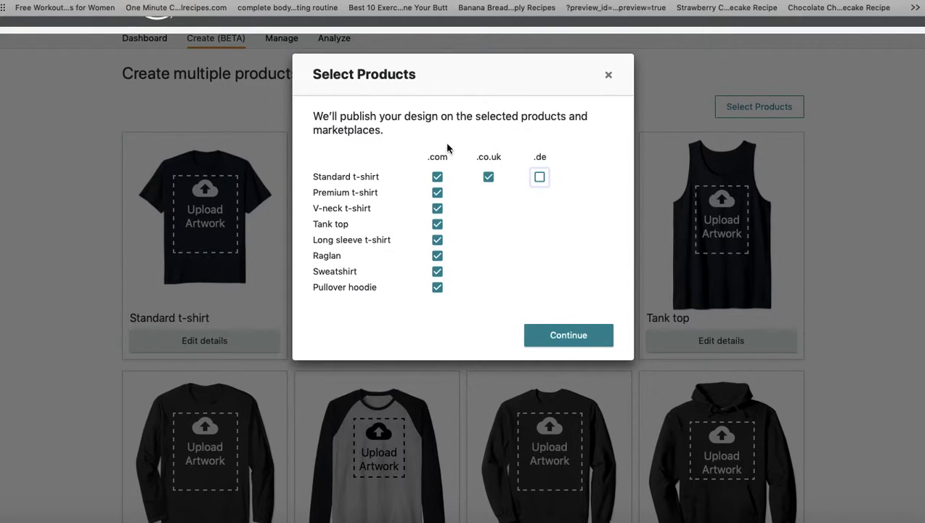
{"action": "left_click", "coordinate": [436, 288]}
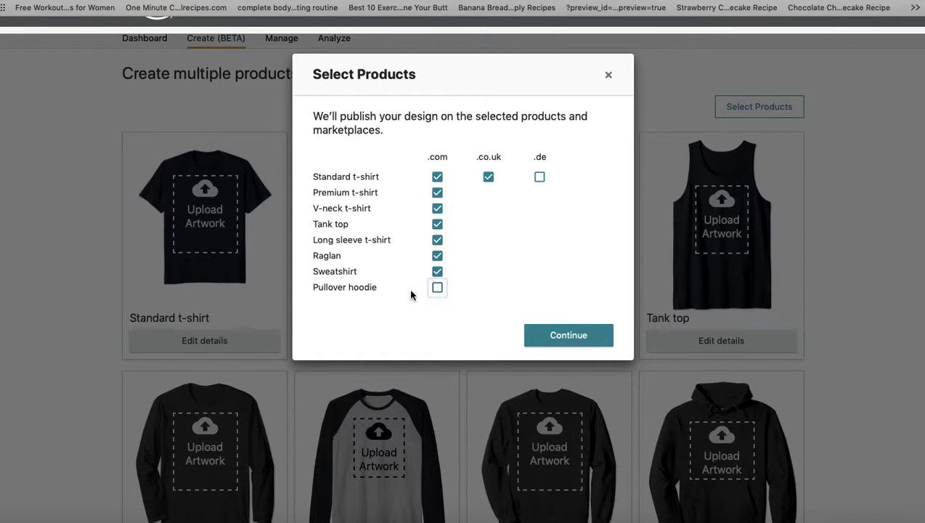
{"action": "left_click", "coordinate": [567, 336]}
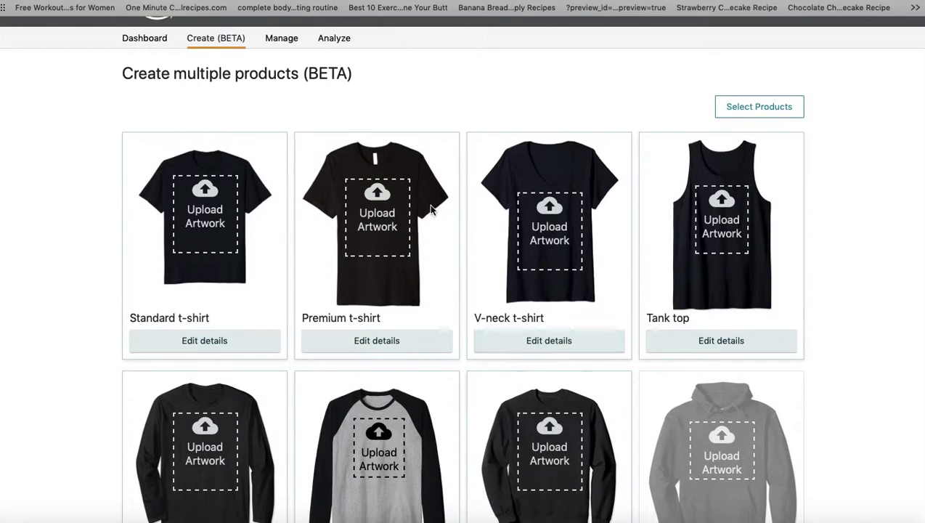
Upload awesome.png from Downloads as the artwork, starting from the Standard t-shirt.
{"action": "scroll", "coordinate": [79, 313], "scroll_direction": "down", "scroll_amount": 3}
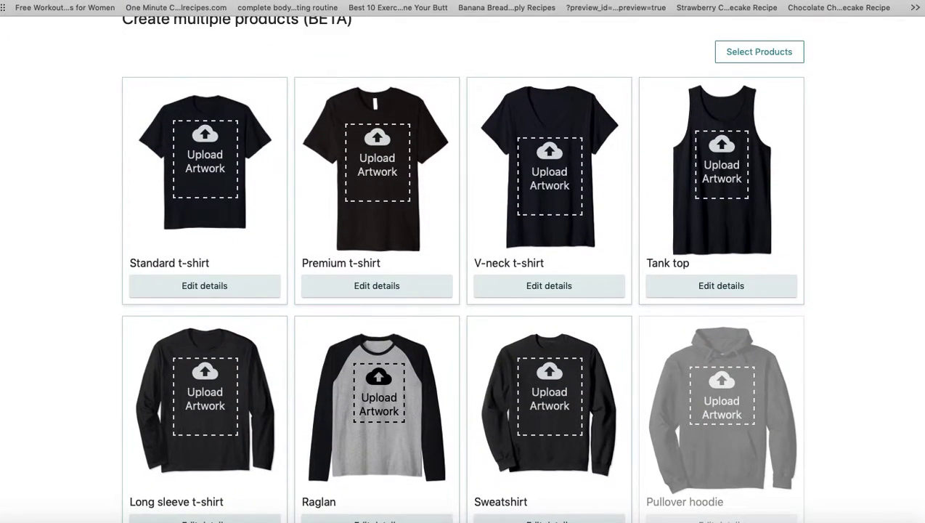
{"action": "left_click", "coordinate": [209, 160]}
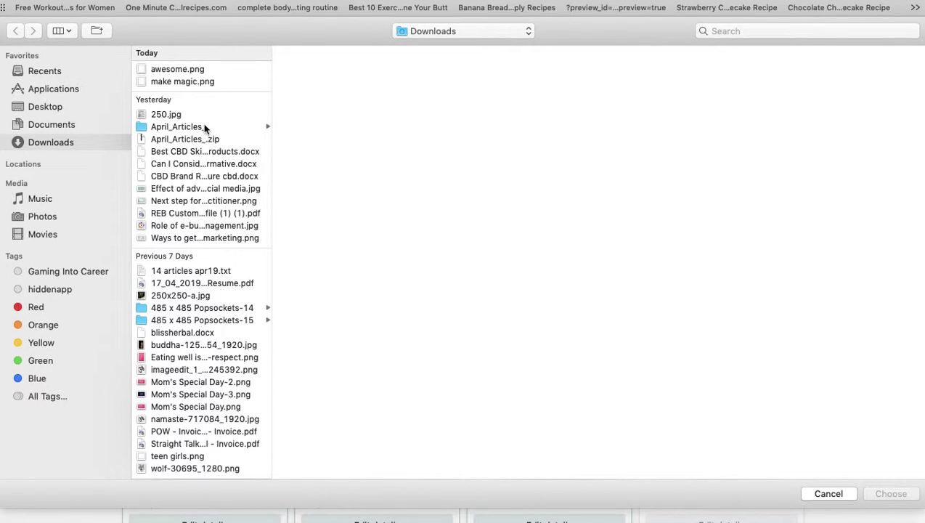
{"action": "double_click", "coordinate": [178, 68]}
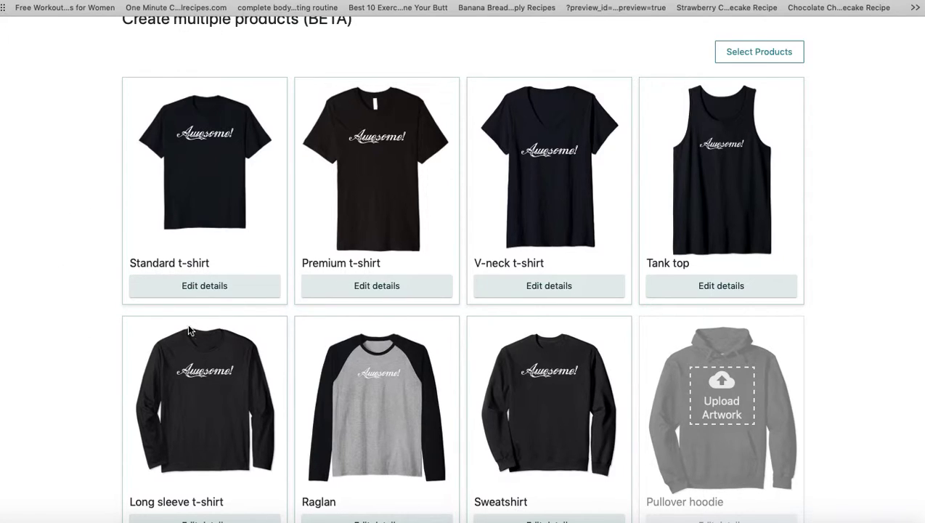
Open the Standard t-shirt's details and review its color, fit and price options and the product details form.
{"action": "left_click", "coordinate": [209, 286]}
{"action": "scroll", "coordinate": [212, 294], "scroll_direction": "down", "scroll_amount": 5}
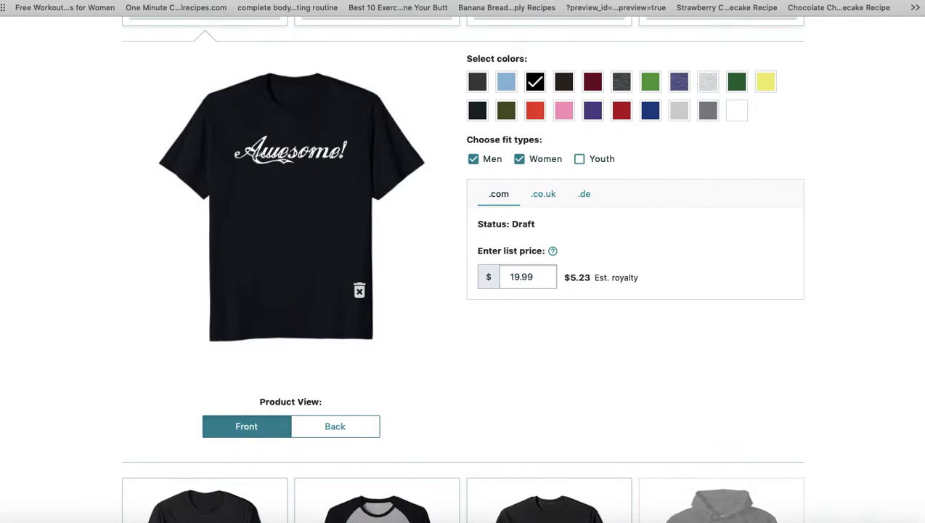
{"action": "scroll", "coordinate": [462, 265], "scroll_direction": "down", "scroll_amount": 1}
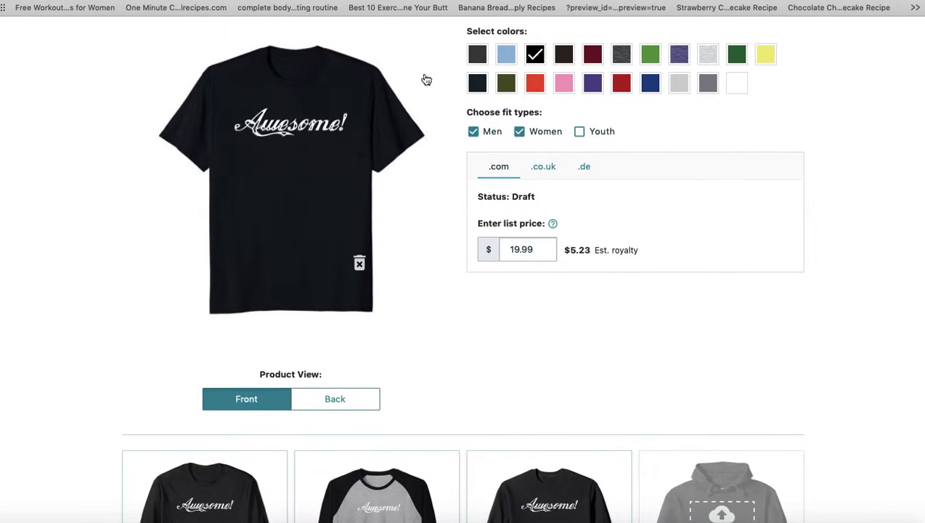
{"action": "scroll", "coordinate": [64, 160], "scroll_direction": "up", "scroll_amount": 5}
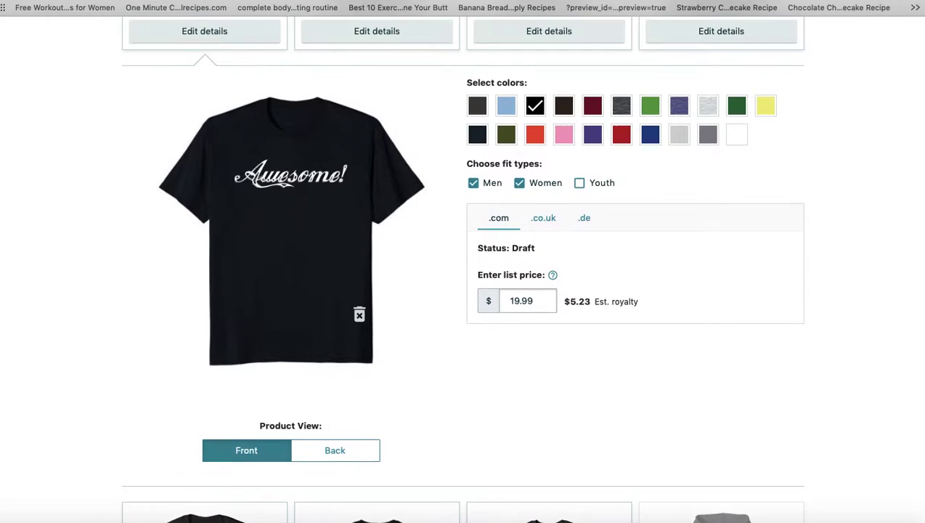
{"action": "scroll", "coordinate": [463, 261], "scroll_direction": "up", "scroll_amount": 3}
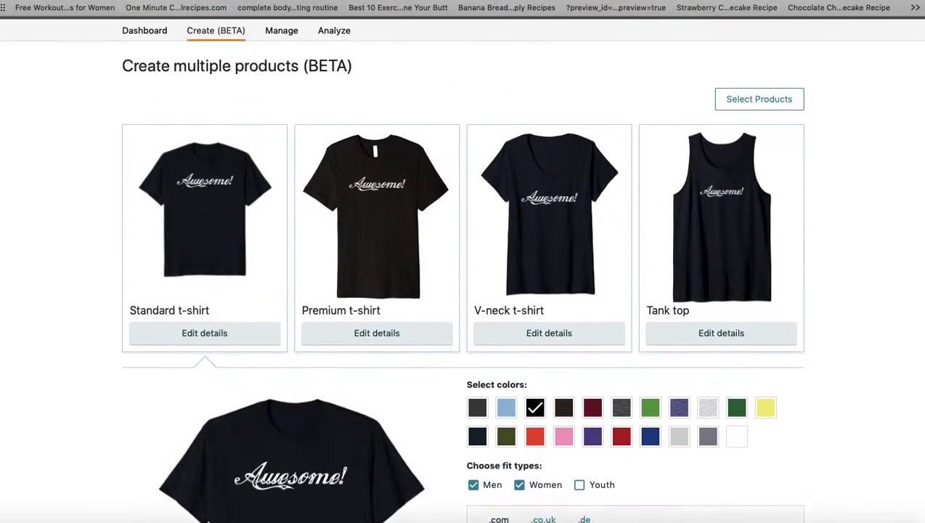
{"action": "scroll", "coordinate": [462, 261], "scroll_direction": "down", "scroll_amount": 1}
{"action": "scroll", "coordinate": [463, 262], "scroll_direction": "down", "scroll_amount": 5}
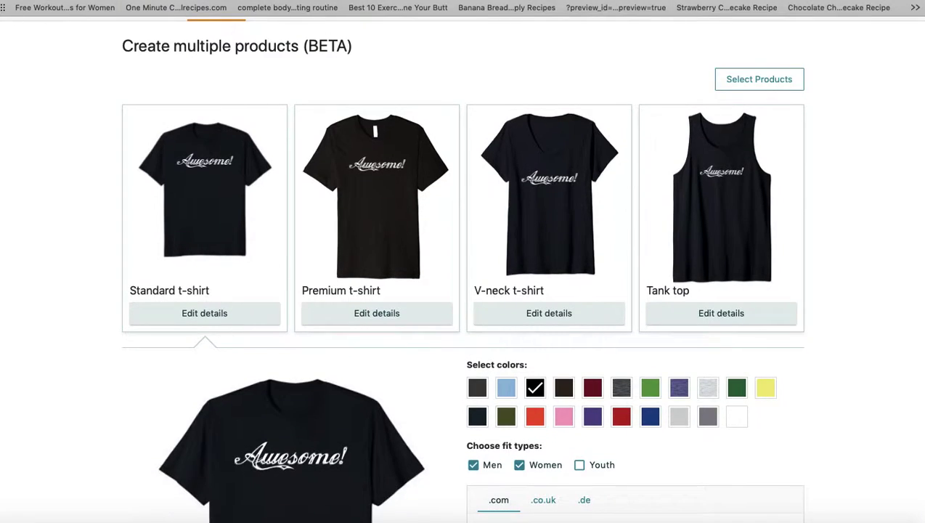
{"action": "scroll", "coordinate": [463, 261], "scroll_direction": "down", "scroll_amount": 10}
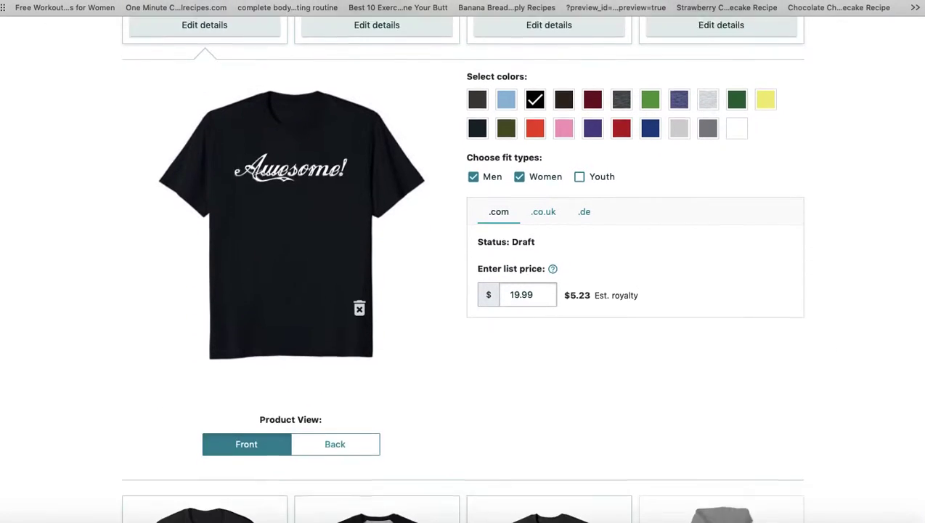
{"action": "scroll", "coordinate": [463, 261], "scroll_direction": "down", "scroll_amount": 4}
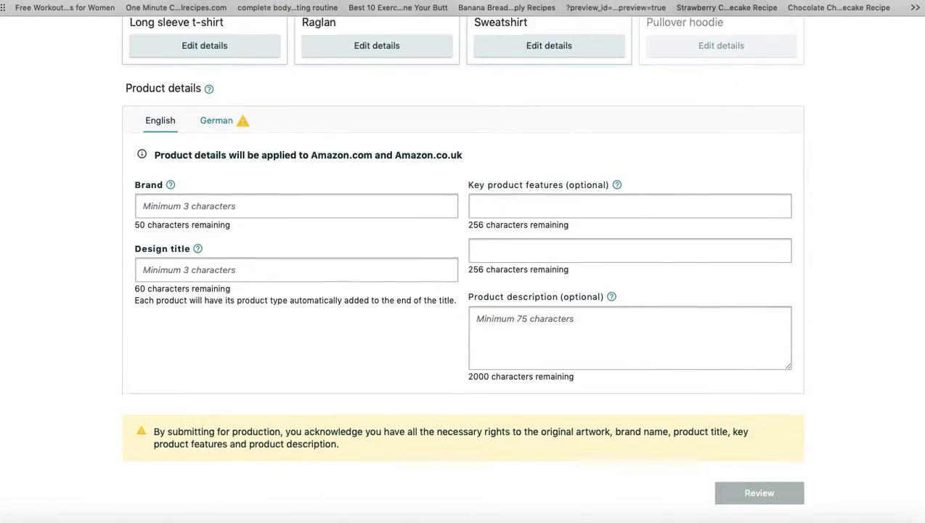
{"action": "scroll", "coordinate": [463, 261], "scroll_direction": "up", "scroll_amount": 2}
{"action": "scroll", "coordinate": [463, 261], "scroll_direction": "up", "scroll_amount": 12}
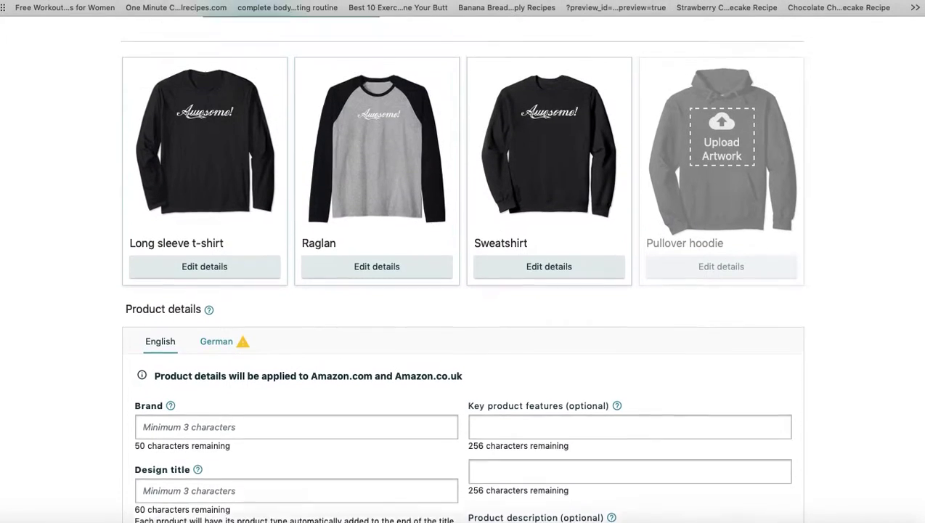
{"action": "scroll", "coordinate": [463, 261], "scroll_direction": "up", "scroll_amount": 5}
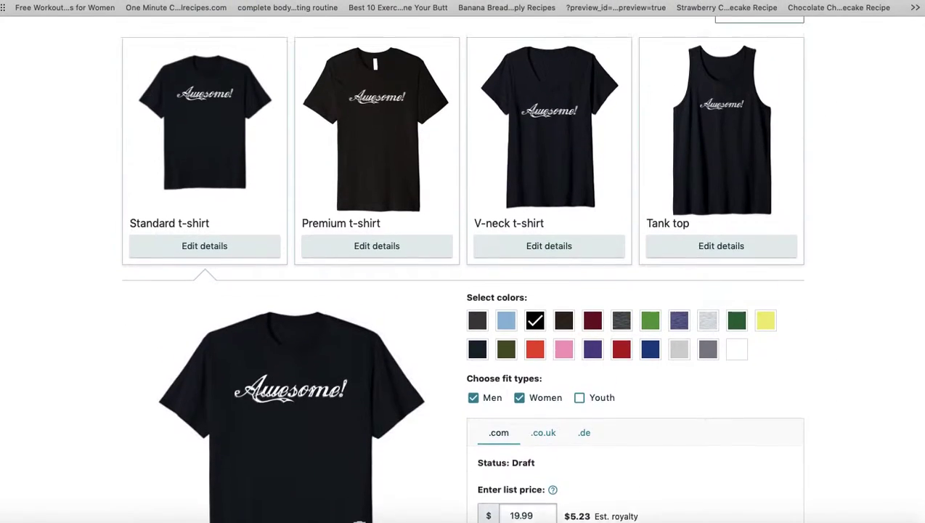
{"action": "scroll", "coordinate": [463, 261], "scroll_direction": "down", "scroll_amount": 3}
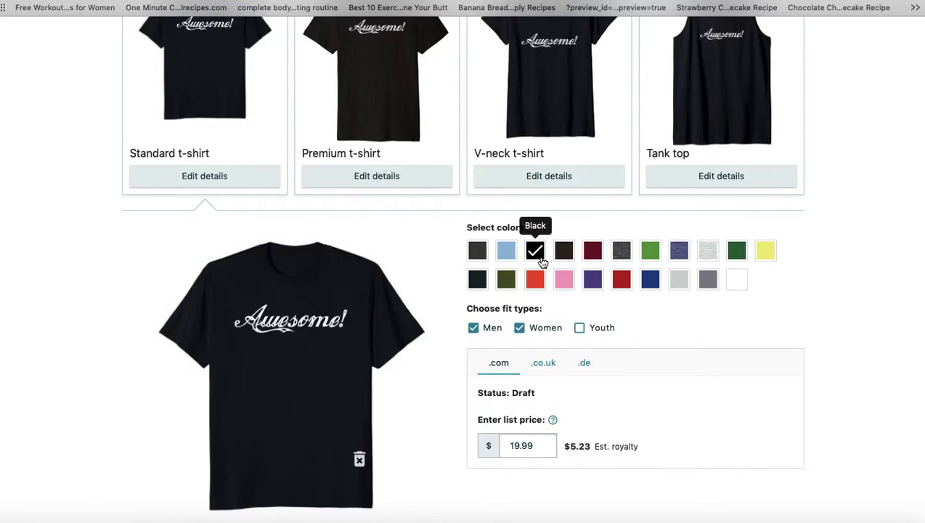
Add brown, navy, red and dark green to the Standard t-shirt's colors and include the Youth fit type.
{"action": "left_click", "coordinate": [566, 254]}
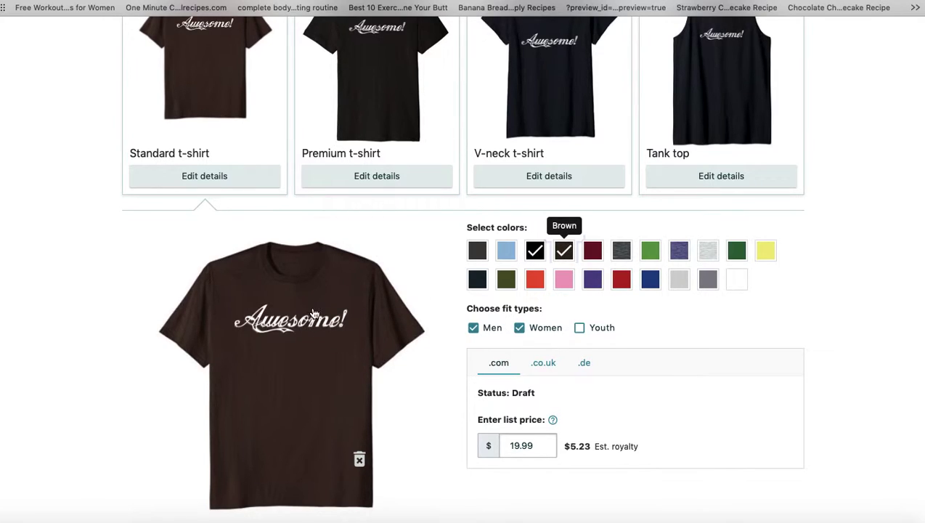
{"action": "left_click", "coordinate": [475, 284]}
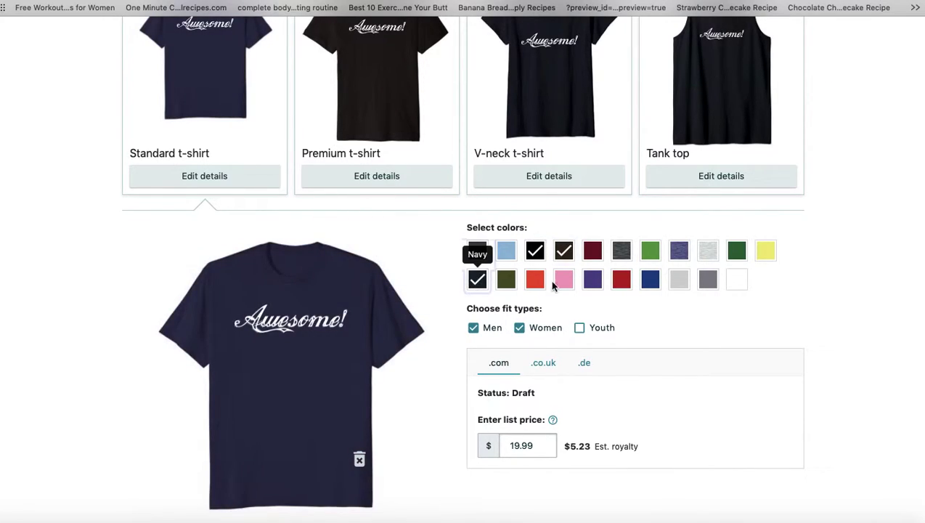
{"action": "left_click", "coordinate": [623, 282]}
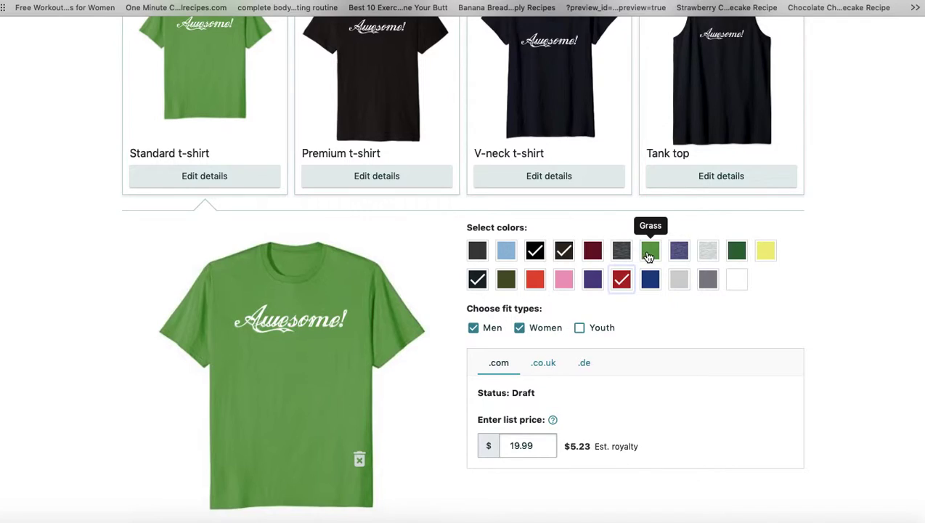
{"action": "left_click", "coordinate": [733, 253]}
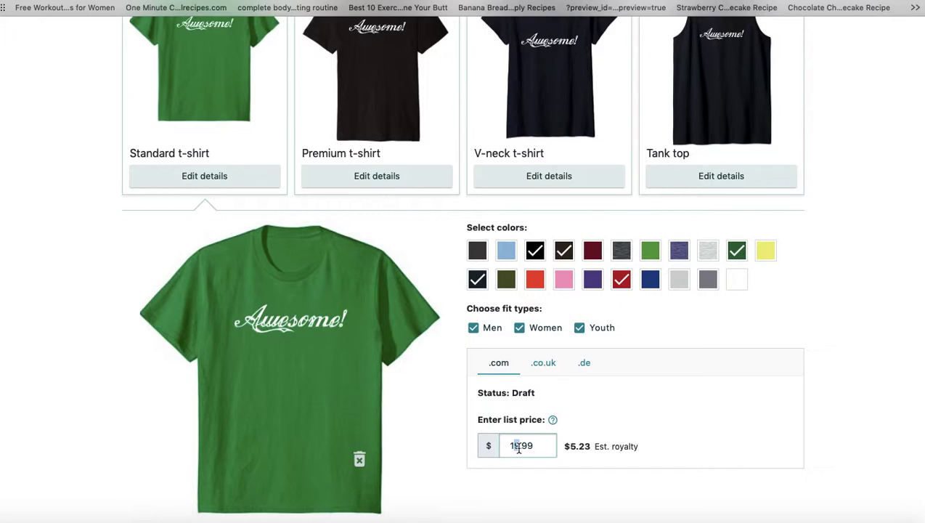
Set the Standard t-shirt's .com list price to $16.99 and look over its settings.
{"action": "type", "text": "6"}
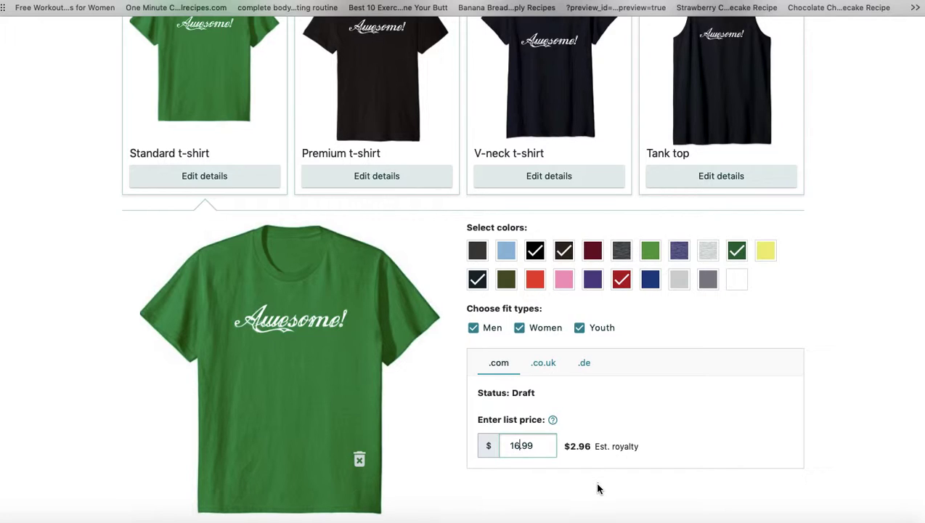
{"action": "scroll", "coordinate": [878, 419], "scroll_direction": "down", "scroll_amount": 2}
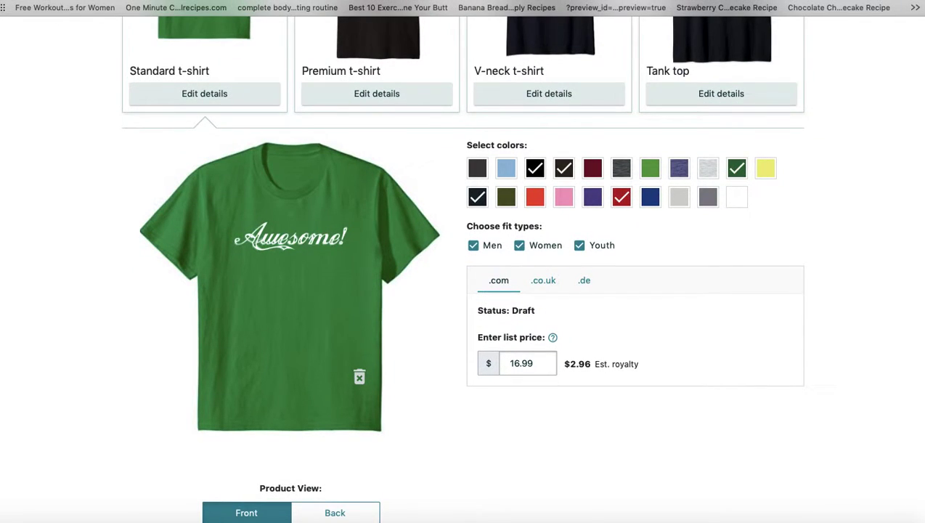
{"action": "scroll", "coordinate": [463, 291], "scroll_direction": "down", "scroll_amount": 2}
{"action": "scroll", "coordinate": [463, 291], "scroll_direction": "up", "scroll_amount": 4}
{"action": "scroll", "coordinate": [557, 238], "scroll_direction": "up", "scroll_amount": 3}
{"action": "scroll", "coordinate": [557, 239], "scroll_direction": "down", "scroll_amount": 1}
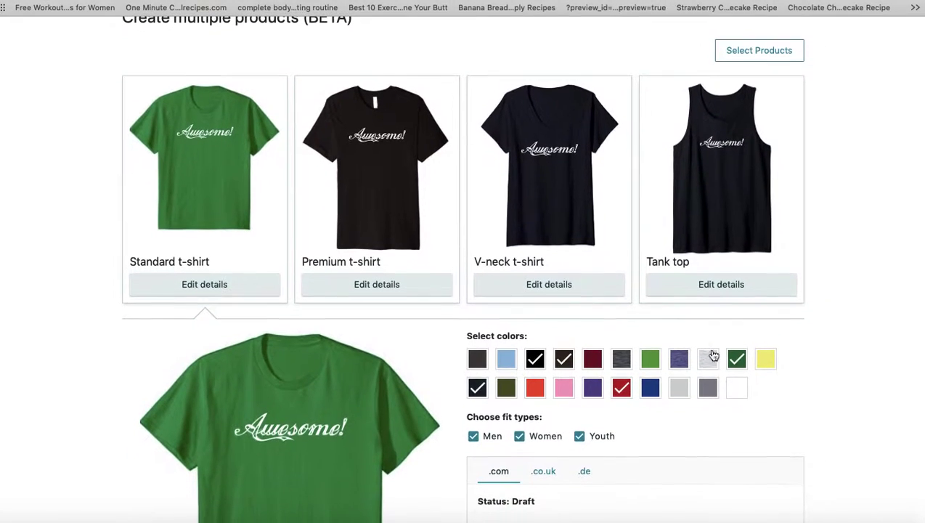
{"action": "scroll", "coordinate": [557, 239], "scroll_direction": "down", "scroll_amount": 9}
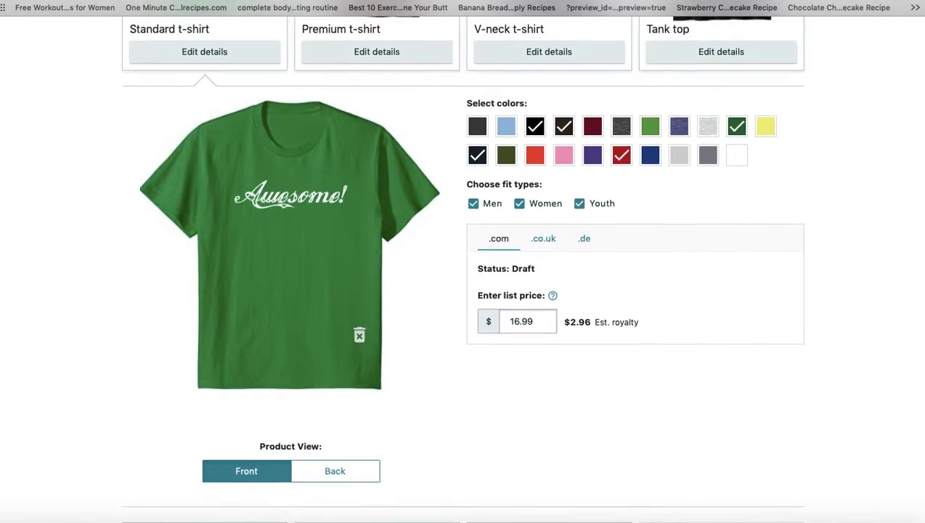
{"action": "scroll", "coordinate": [463, 261], "scroll_direction": "up", "scroll_amount": 9}
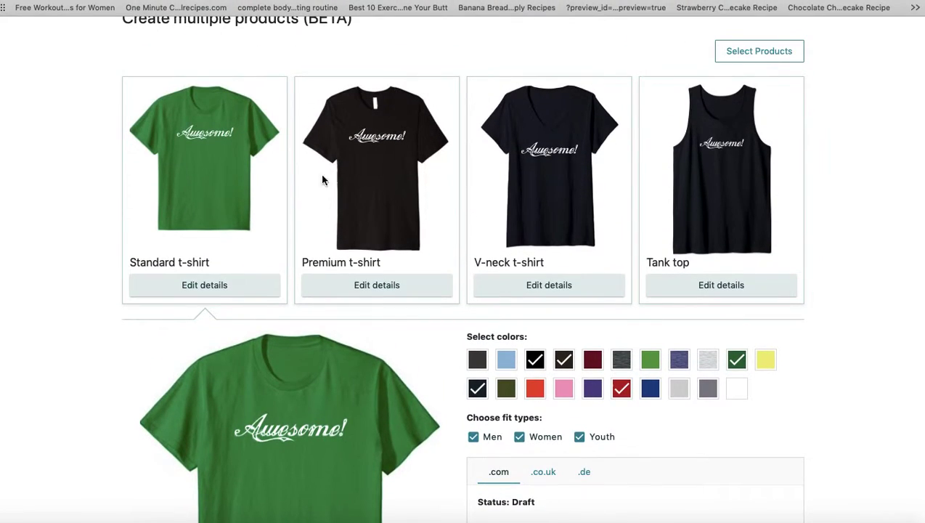
Open the Premium t-shirt's details, add maroon, dark heather, dark green and navy to its colors, and include the Youth fit type.
{"action": "left_click", "coordinate": [370, 186]}
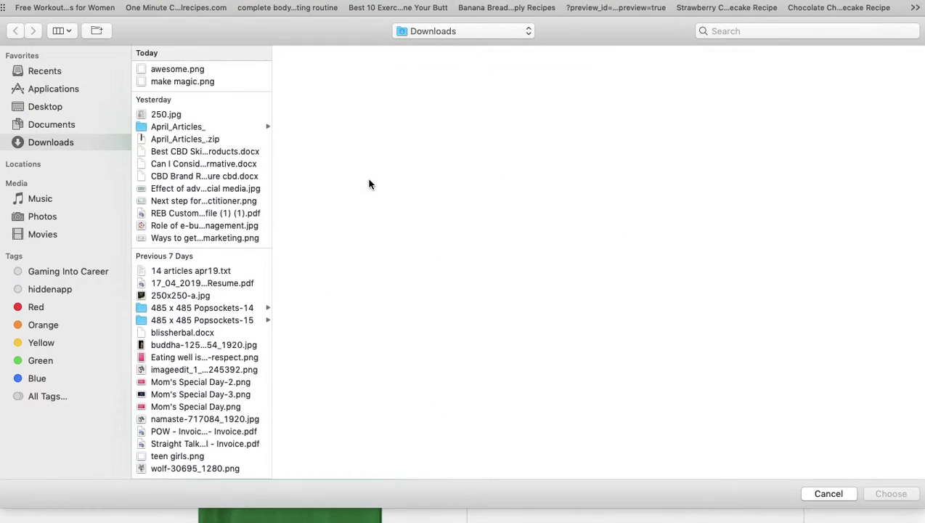
{"action": "left_click", "coordinate": [817, 493]}
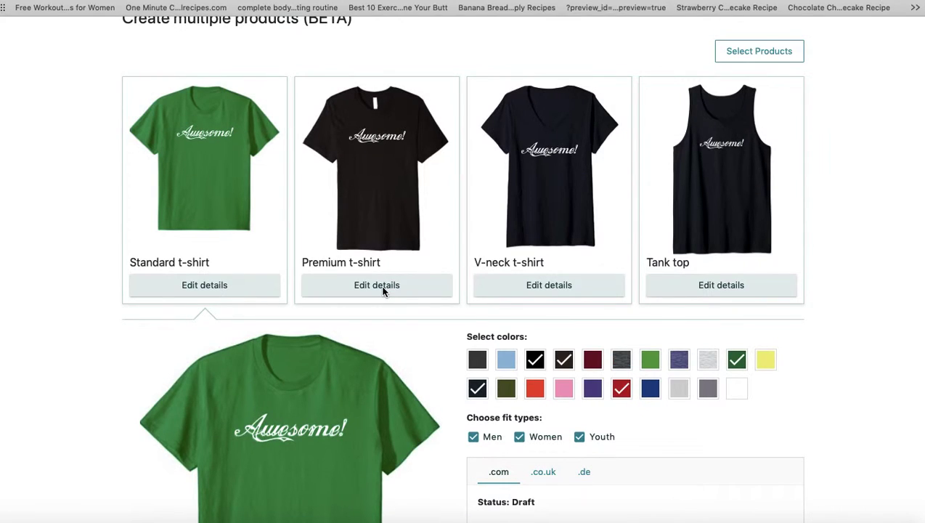
{"action": "left_click", "coordinate": [384, 290]}
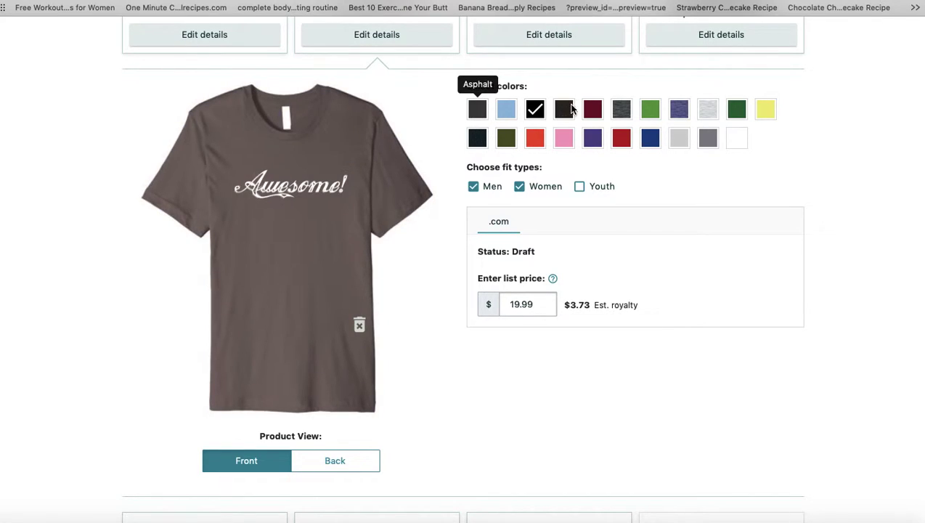
{"action": "left_click", "coordinate": [570, 116]}
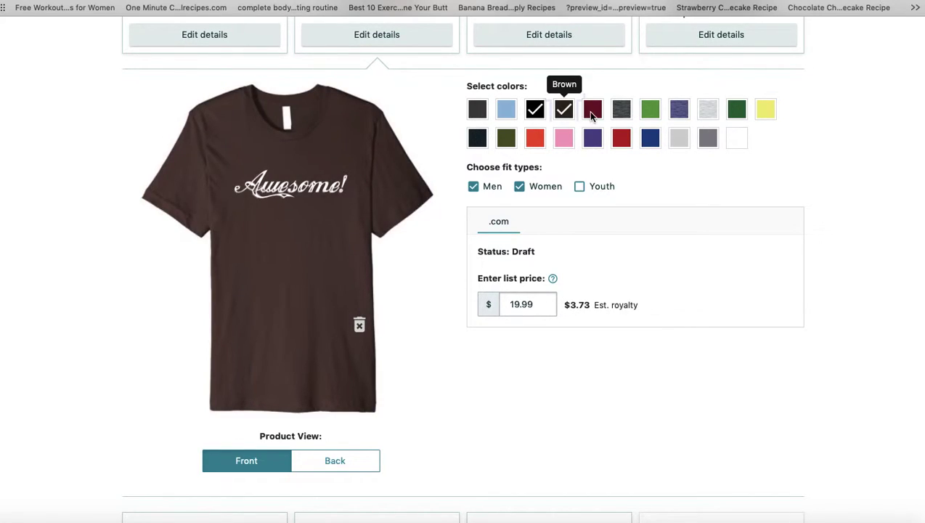
{"action": "left_click", "coordinate": [736, 110]}
{"action": "left_click", "coordinate": [592, 111]}
{"action": "left_click", "coordinate": [478, 139]}
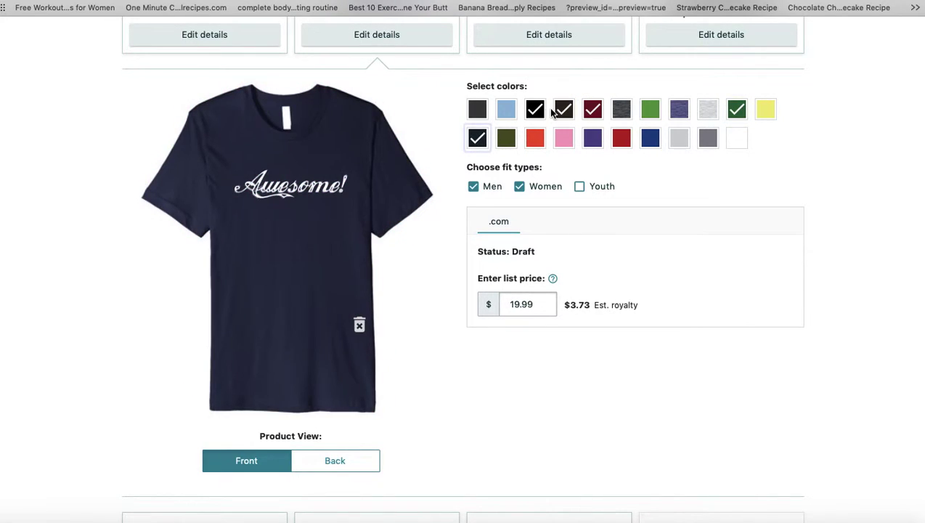
{"action": "left_click", "coordinate": [619, 115]}
{"action": "left_click", "coordinate": [565, 116]}
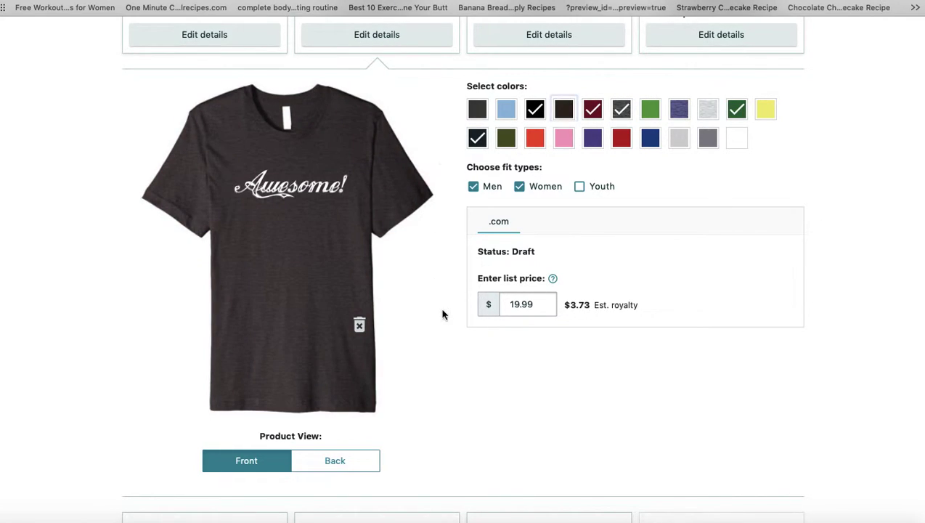
{"action": "left_click", "coordinate": [581, 186]}
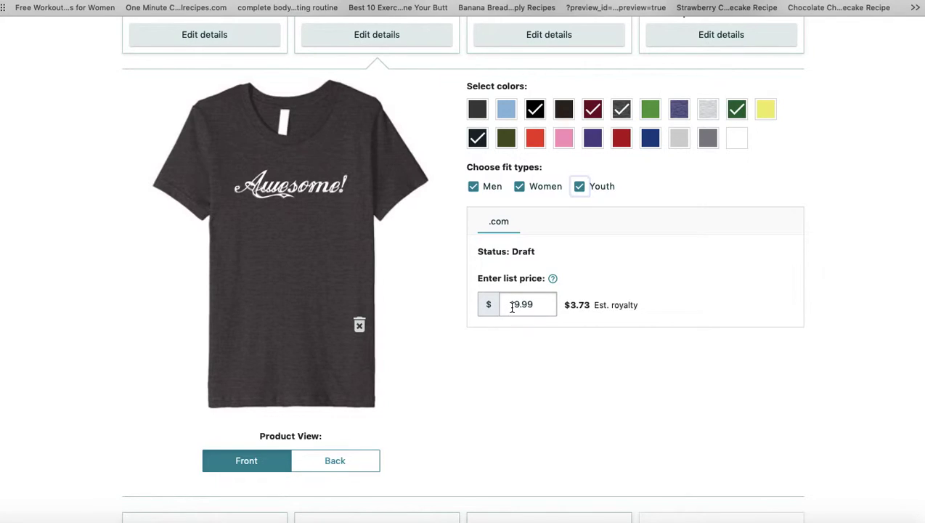
Try list prices of $16.99 and $18.99 for the Premium t-shirt and return it to $19.99.
{"action": "left_click_drag", "start_coordinate": [515, 308], "coordinate": [518, 308]}
{"action": "type", "text": "6"}
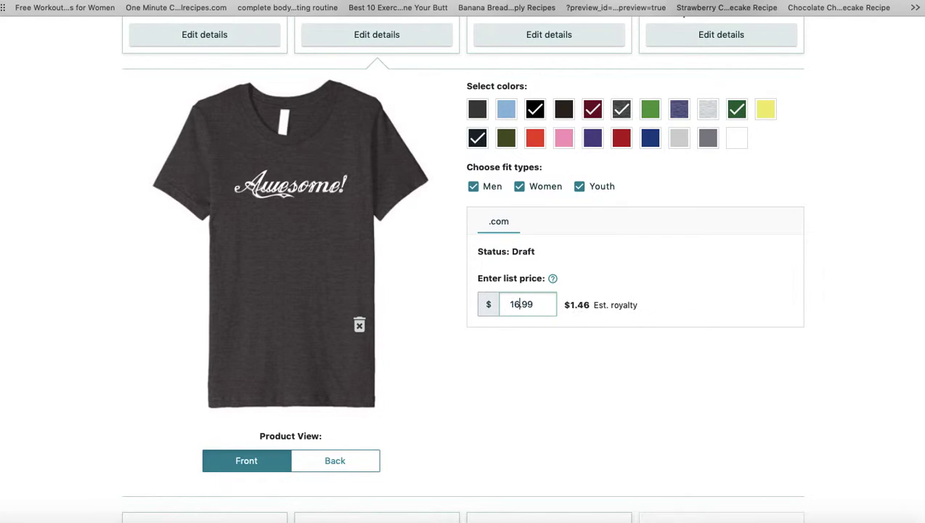
{"action": "scroll", "coordinate": [567, 390], "scroll_direction": "up", "scroll_amount": 4}
{"action": "scroll", "coordinate": [567, 390], "scroll_direction": "down", "scroll_amount": 3}
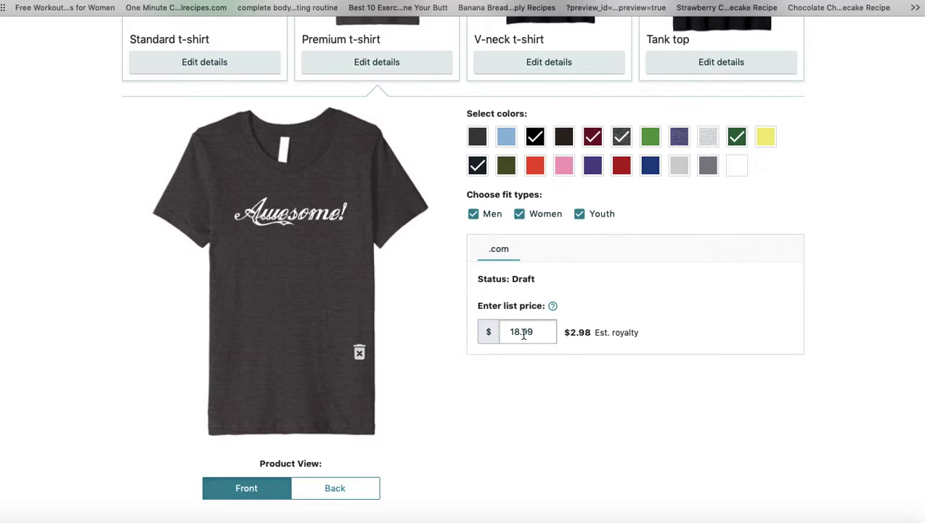
{"action": "left_click_drag", "start_coordinate": [515, 333], "coordinate": [518, 336]}
{"action": "type", "text": "9"}
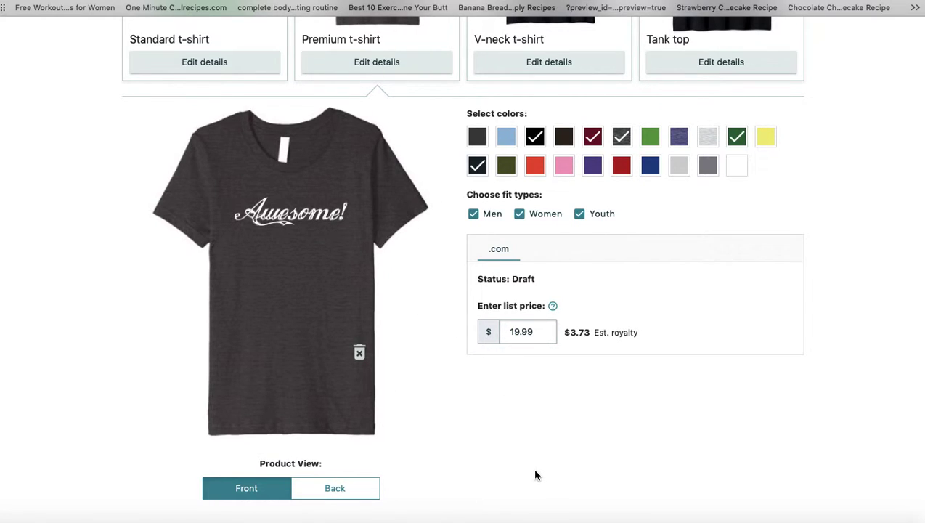
Open the V-neck t-shirt's details and add dark heather, forest green, red and sapphire to its colors.
{"action": "scroll", "coordinate": [535, 475], "scroll_direction": "up", "scroll_amount": 6}
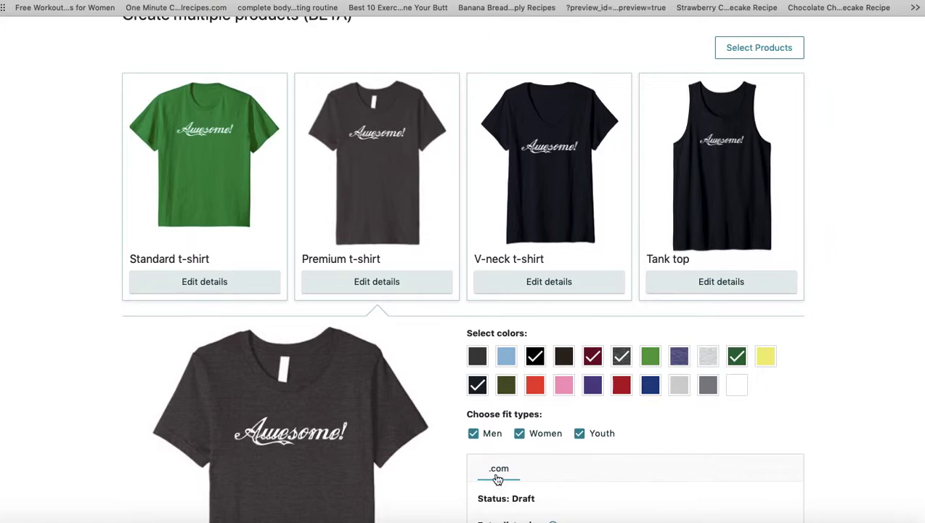
{"action": "left_click", "coordinate": [574, 193]}
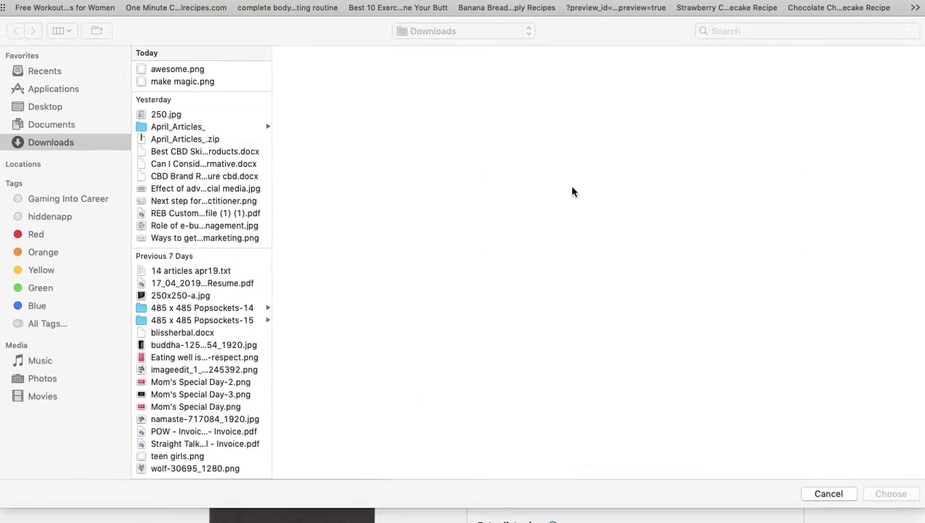
{"action": "left_click", "coordinate": [815, 494]}
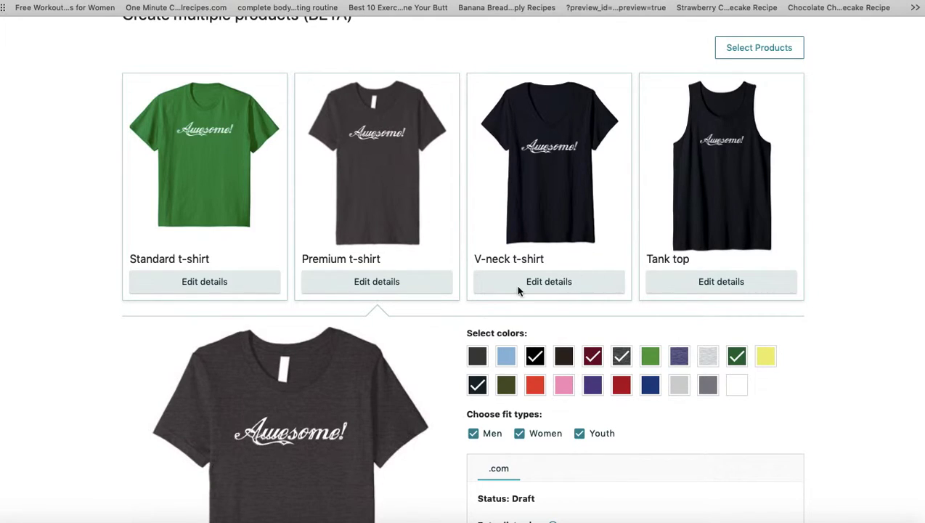
{"action": "left_click", "coordinate": [543, 284]}
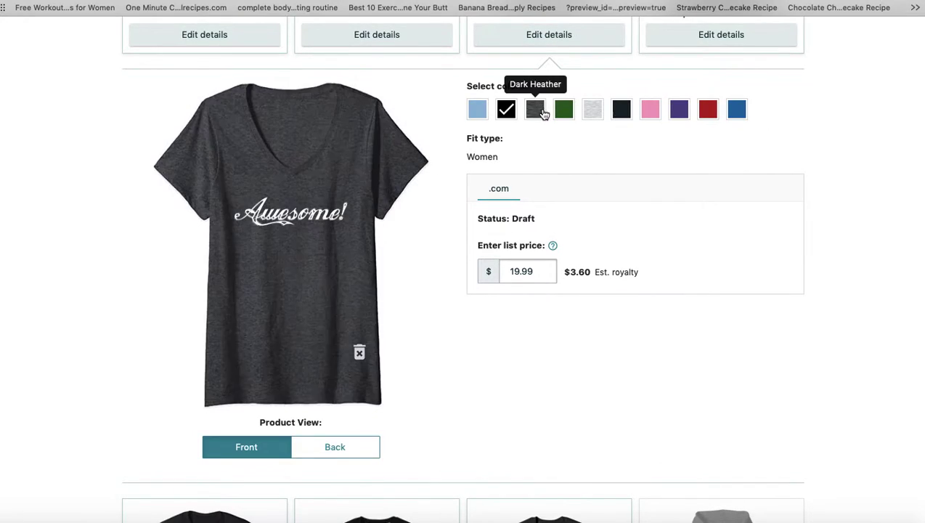
{"action": "left_click", "coordinate": [542, 112]}
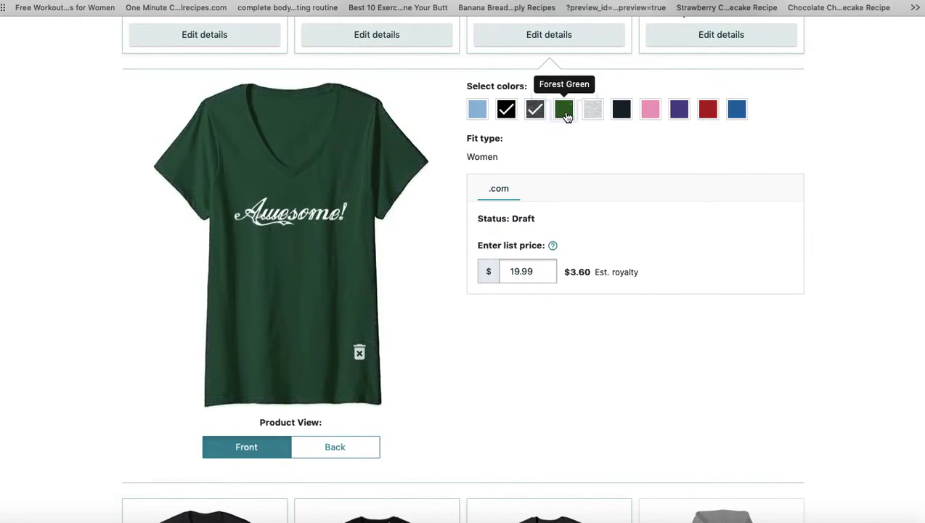
{"action": "left_click", "coordinate": [566, 113]}
{"action": "left_click", "coordinate": [708, 110]}
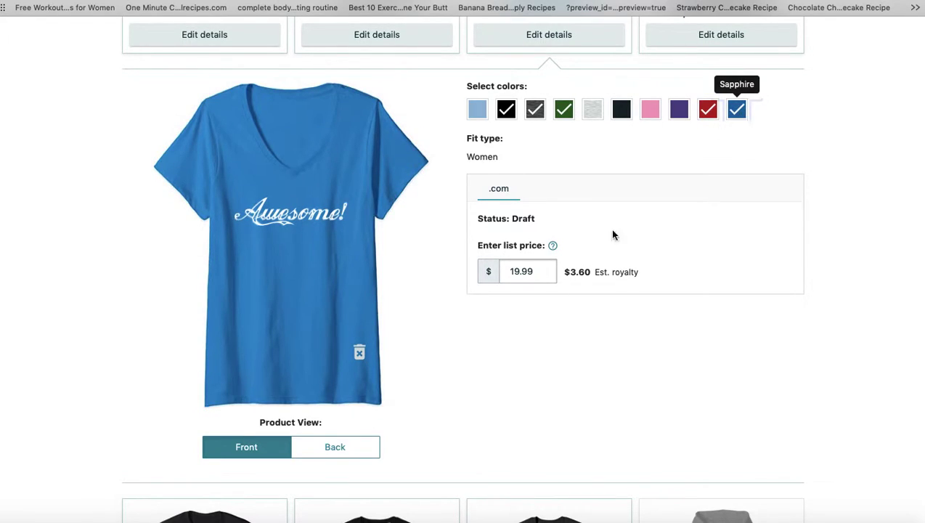
Set the V-neck t-shirt's .com list price to $18.99.
{"action": "left_click", "coordinate": [517, 271]}
{"action": "key", "text": "BackSpace"}
{"action": "type", "text": "8"}
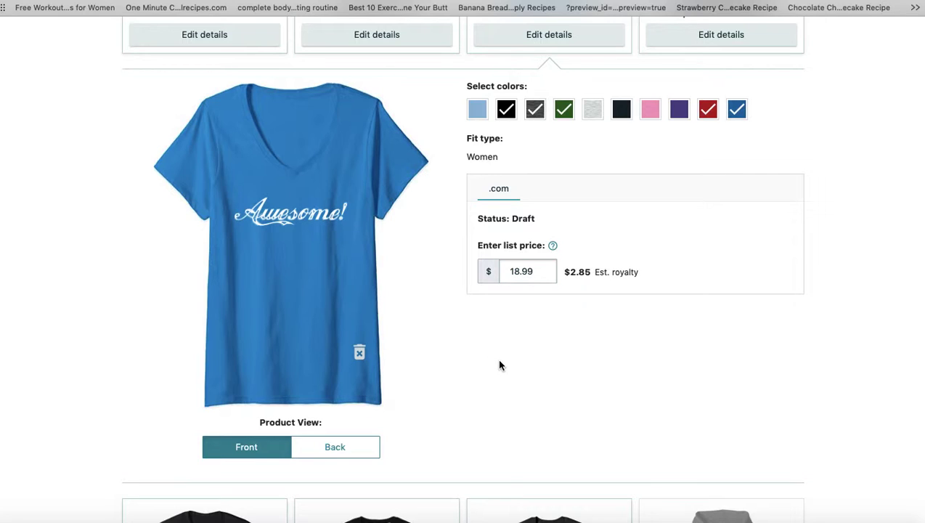
Open the Tank top's details and add pink, purple, royal blue and dark heather to its colors.
{"action": "left_click", "coordinate": [708, 41]}
{"action": "left_click", "coordinate": [593, 113]}
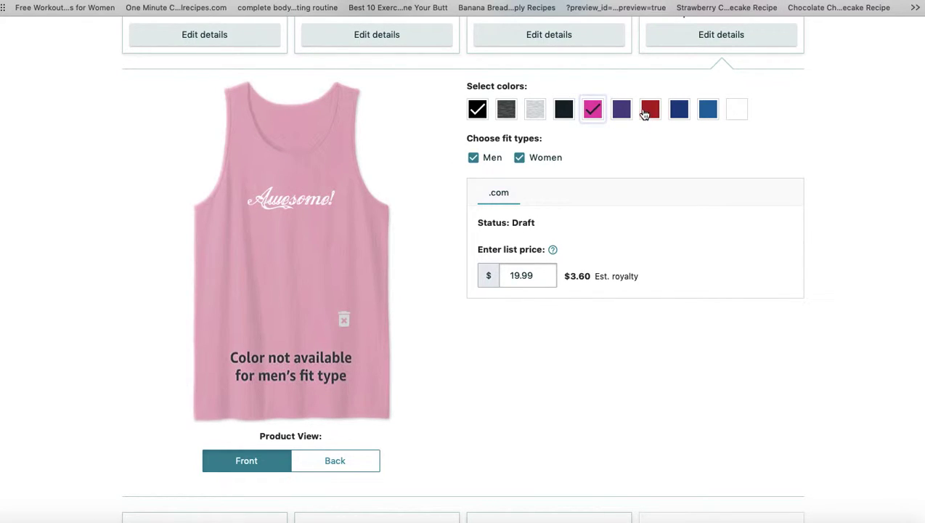
{"action": "left_click", "coordinate": [622, 113]}
{"action": "left_click", "coordinate": [564, 113]}
{"action": "left_click", "coordinate": [565, 112]}
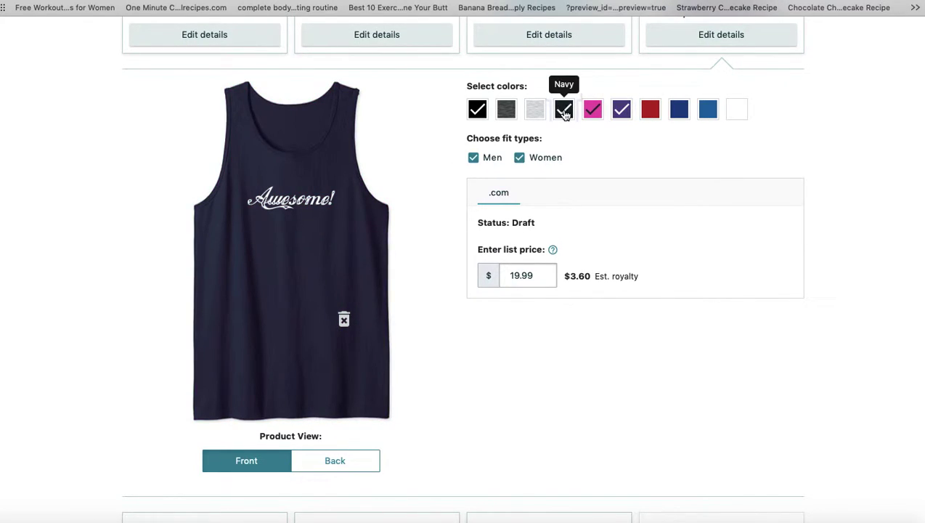
{"action": "left_click", "coordinate": [679, 111]}
{"action": "left_click", "coordinate": [563, 114]}
{"action": "left_click", "coordinate": [505, 112]}
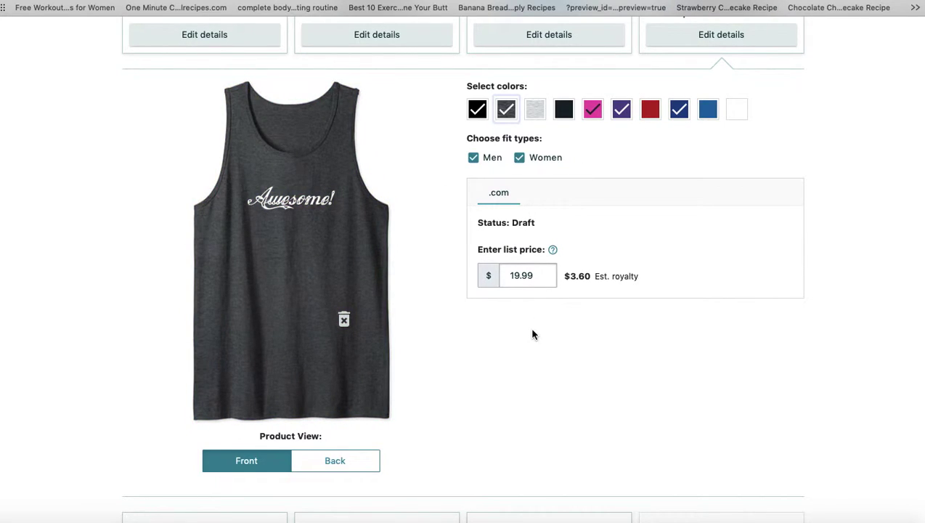
Set the Tank top's .com list price to $17.99.
{"action": "left_click", "coordinate": [517, 276]}
{"action": "key", "text": "BackSpace"}
{"action": "type", "text": "7"}
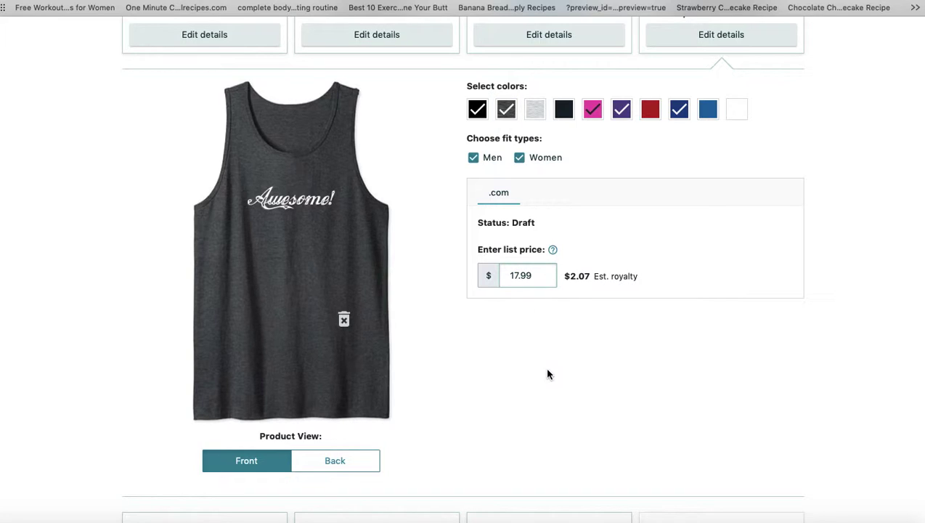
Open the Long sleeve t-shirt's details and add dark heather, light grey, navy and royal to its colors.
{"action": "scroll", "coordinate": [550, 381], "scroll_direction": "down", "scroll_amount": 3}
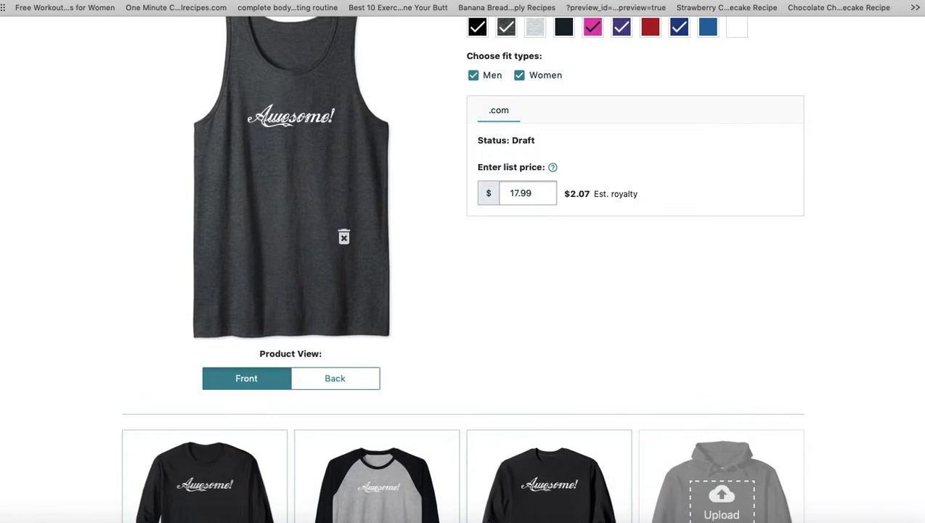
{"action": "scroll", "coordinate": [231, 268], "scroll_direction": "down", "scroll_amount": 10}
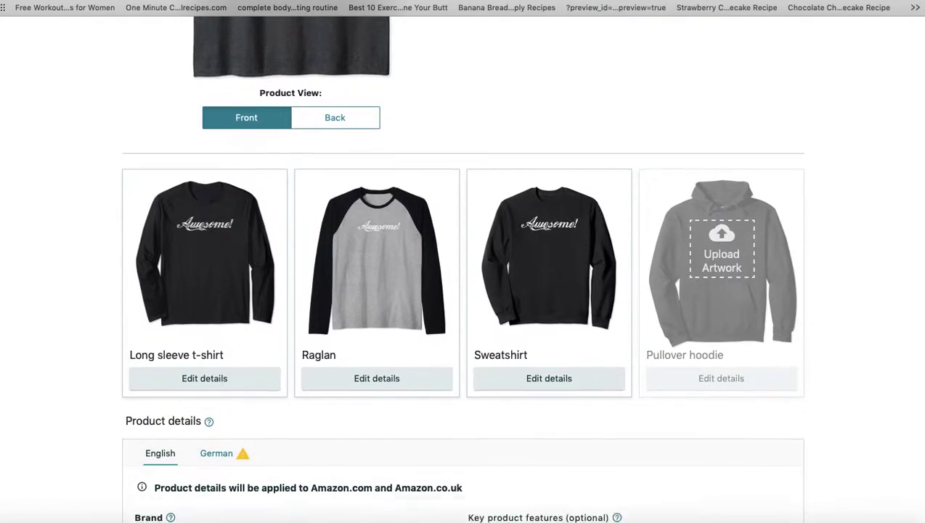
{"action": "left_click", "coordinate": [194, 373]}
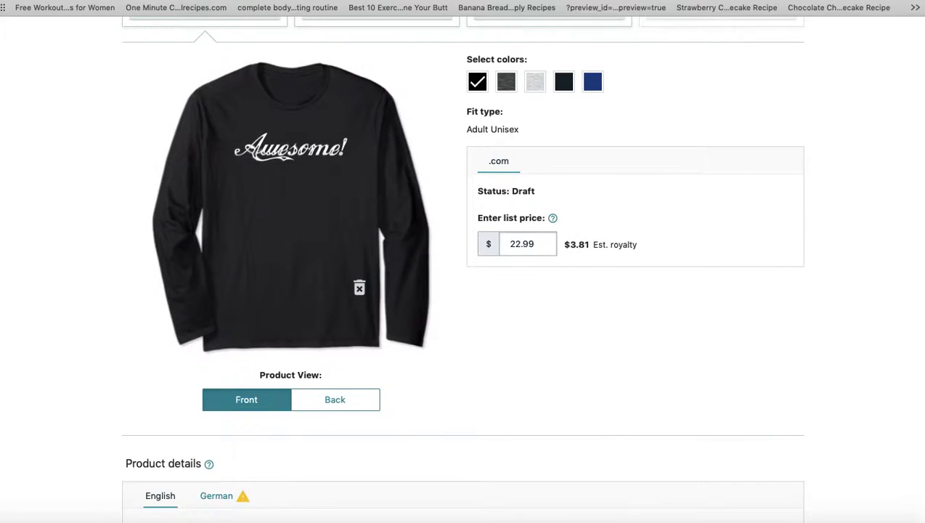
{"action": "scroll", "coordinate": [462, 268], "scroll_direction": "up", "scroll_amount": 10}
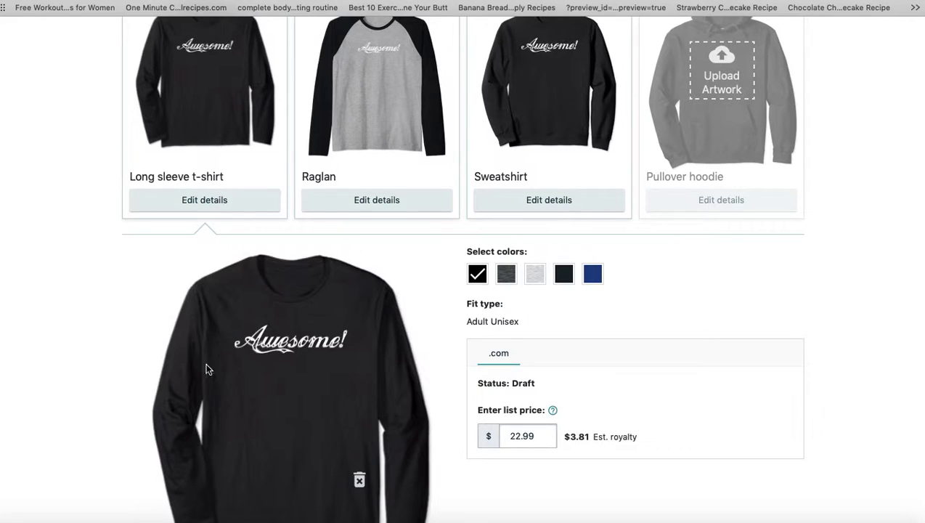
{"action": "left_click", "coordinate": [507, 274]}
{"action": "left_click", "coordinate": [535, 277]}
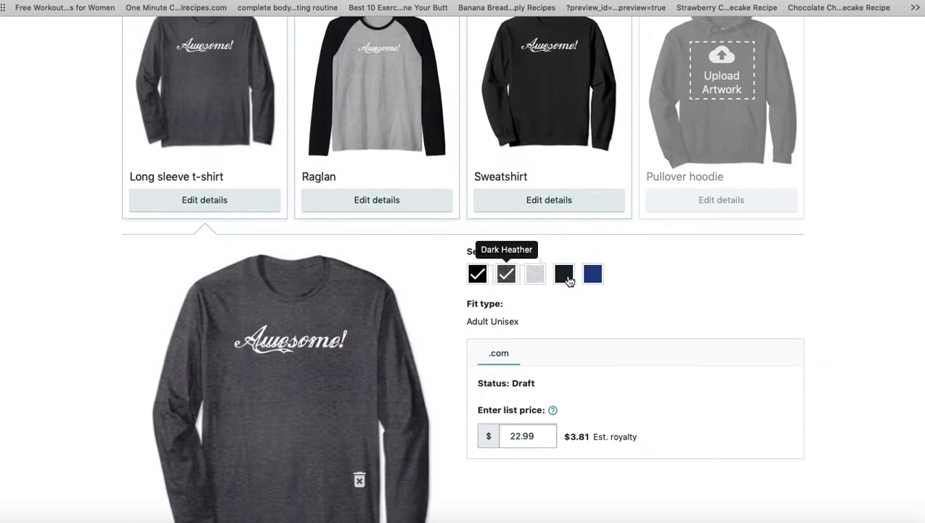
{"action": "left_click", "coordinate": [593, 273]}
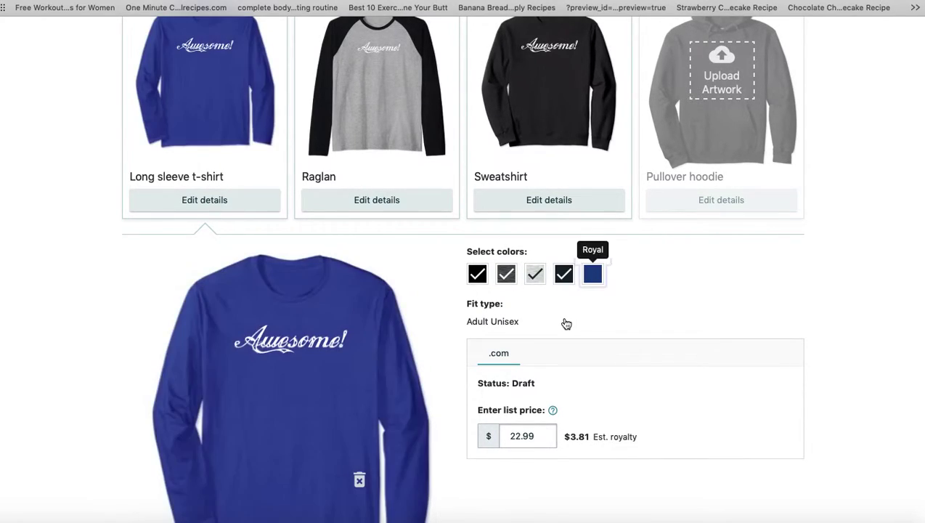
{"action": "left_click", "coordinate": [564, 276]}
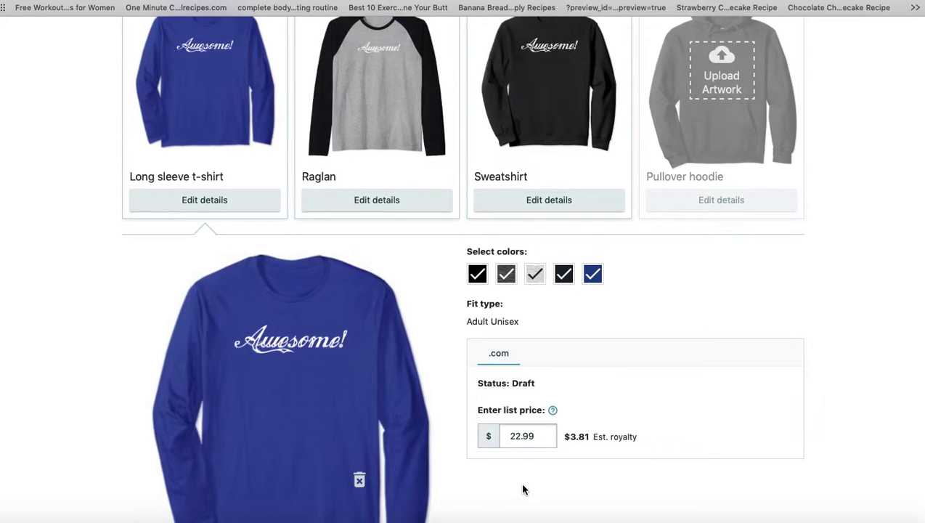
Set the Long sleeve t-shirt's .com list price to $21.99.
{"action": "scroll", "coordinate": [523, 490], "scroll_direction": "down", "scroll_amount": 2}
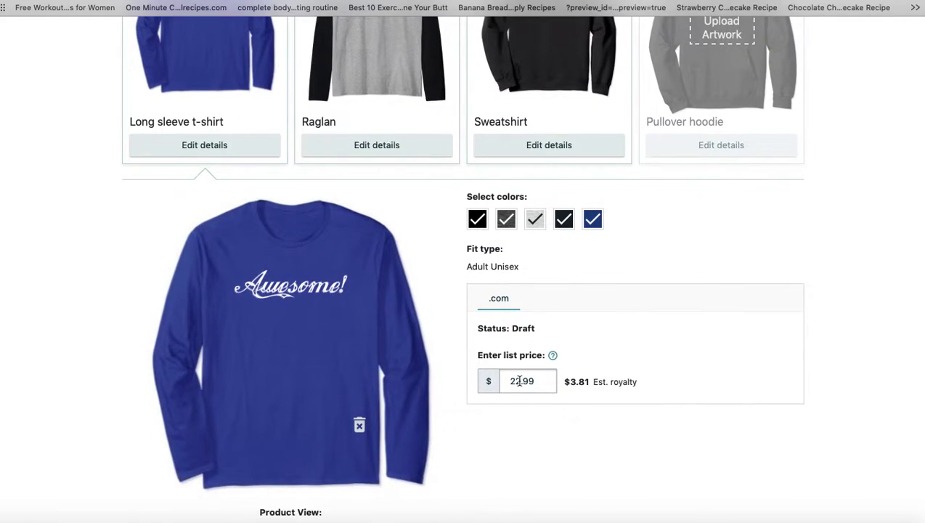
{"action": "left_click", "coordinate": [518, 381]}
{"action": "key", "text": "BackSpace"}
{"action": "type", "text": "1"}
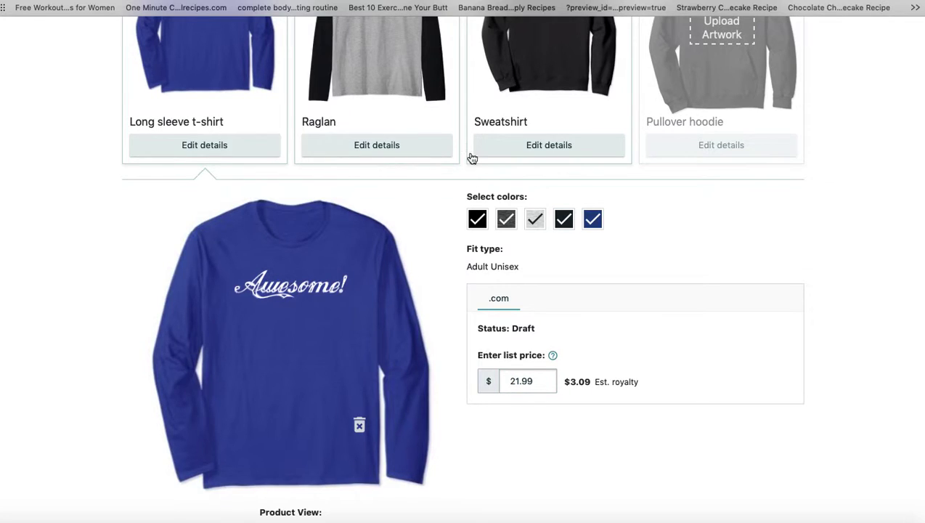
Add the grey color with navy sleeves to the Raglan and set its .com list price to $20.99.
{"action": "left_click", "coordinate": [399, 147]}
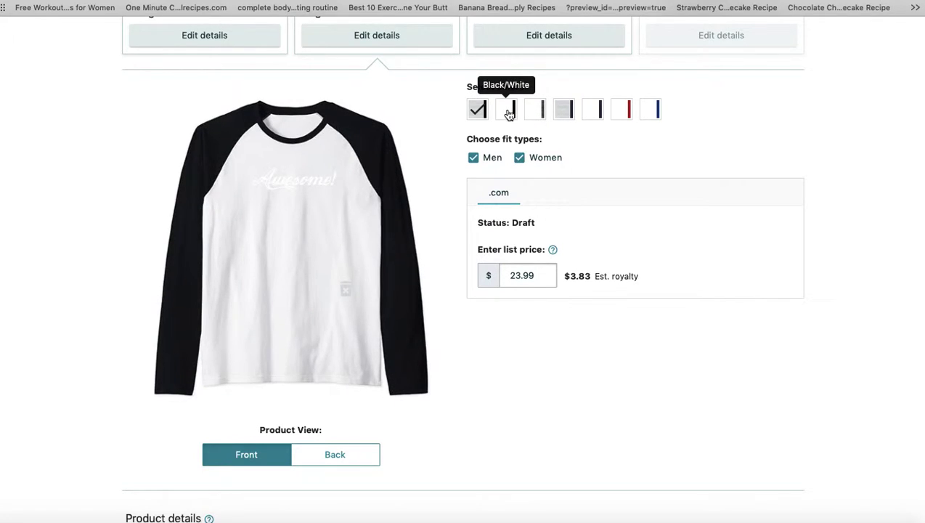
{"action": "left_click", "coordinate": [563, 112]}
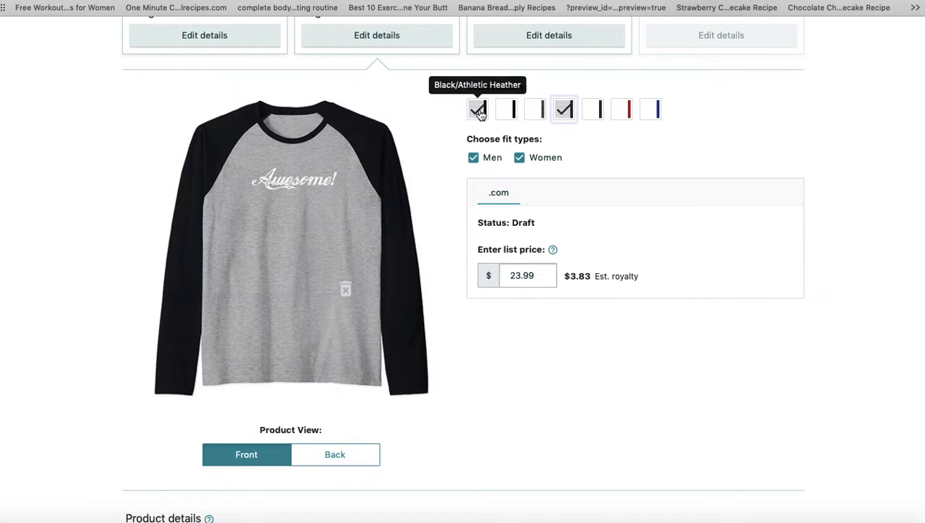
{"action": "left_click", "coordinate": [518, 276]}
{"action": "key", "text": "BackSpace"}
{"action": "type", "text": "0"}
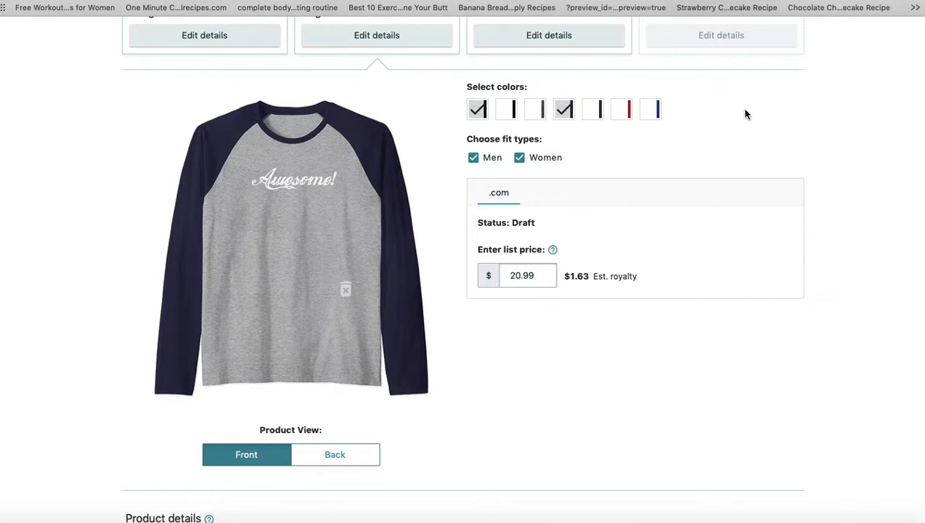
Open the sweatshirt's details and add all the remaining colors, including heather grey, navy and royal blue, to its selection.
{"action": "left_click", "coordinate": [541, 40]}
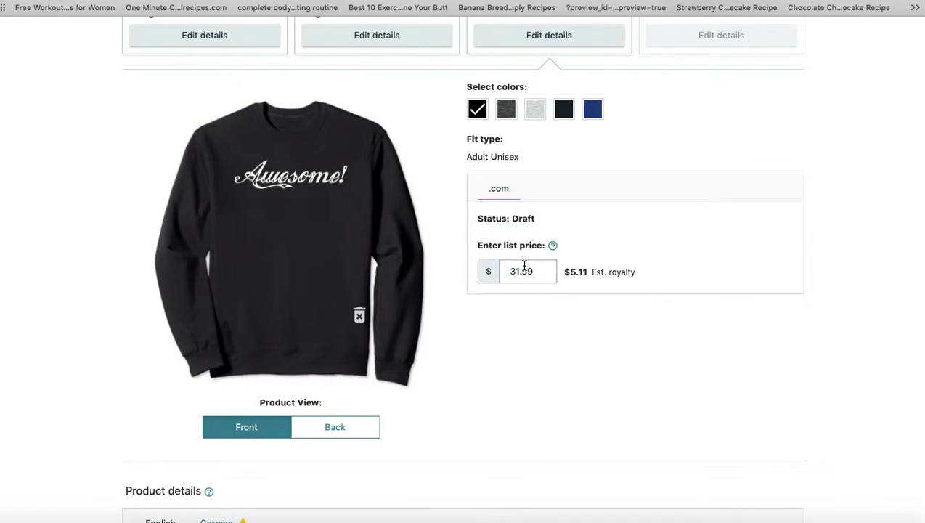
{"action": "left_click", "coordinate": [534, 116]}
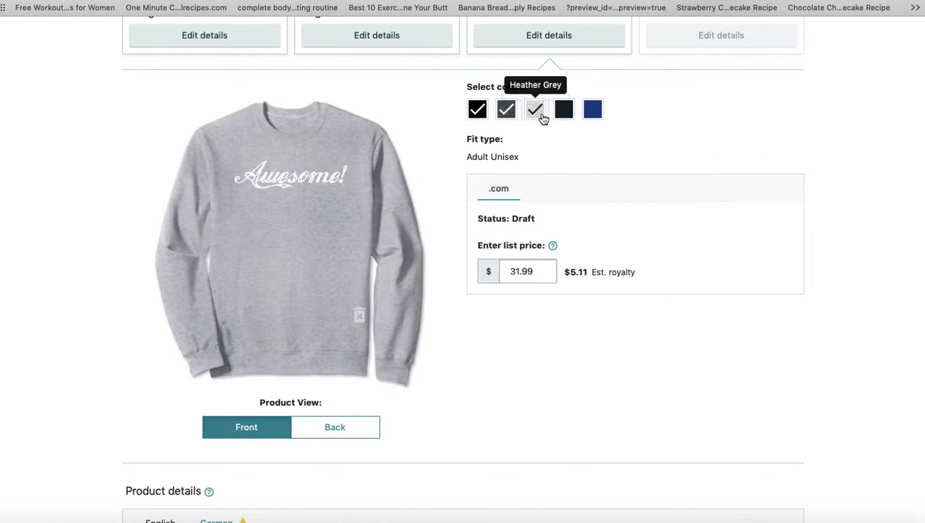
{"action": "left_click", "coordinate": [564, 116]}
{"action": "left_click", "coordinate": [589, 118]}
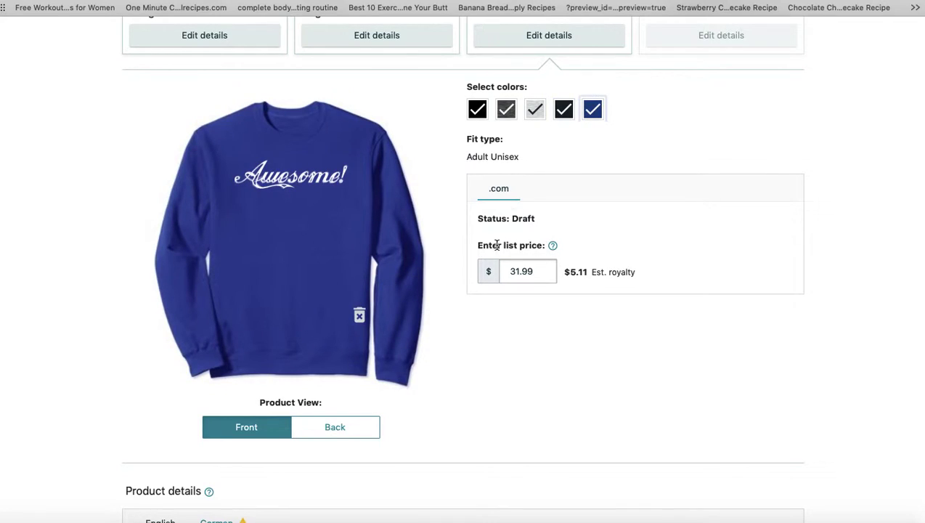
Set the sweatshirt's .com list price to $29.99.
{"action": "left_click", "coordinate": [514, 271]}
{"action": "key", "text": "Delete"}
{"action": "key", "text": "BackSpace"}
{"action": "type", "text": "0"}
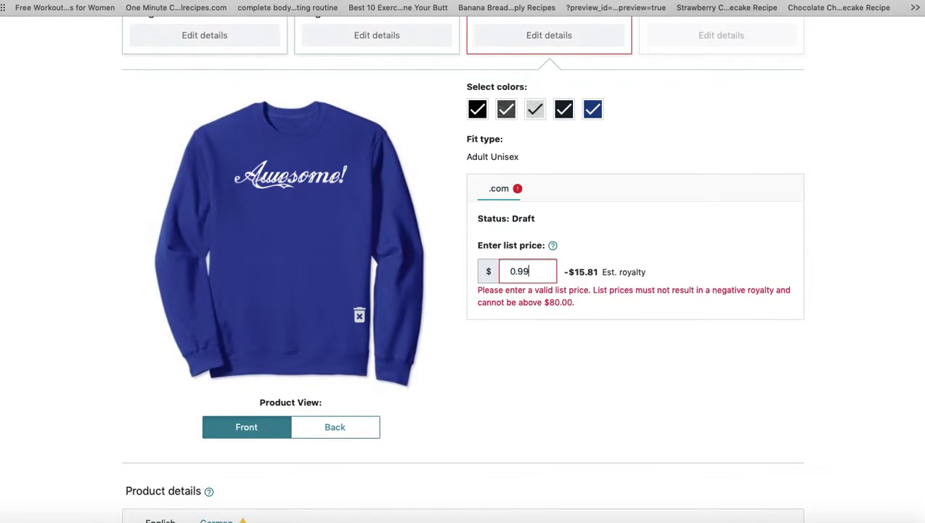
{"action": "key", "text": "Left"}
{"action": "key", "text": "Left"}
{"action": "key", "text": "Left"}
{"action": "type", "text": "29"}
{"action": "key", "text": "BackSpace"}
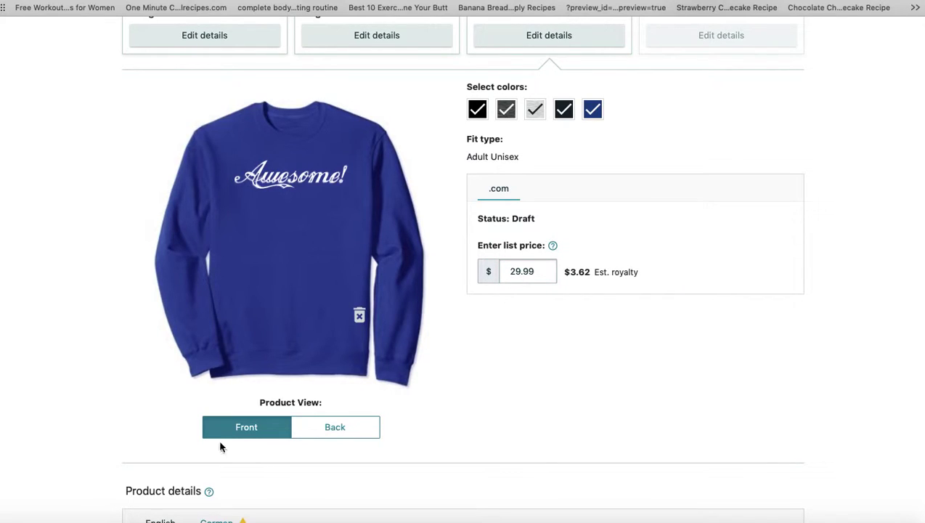
Enter "Awesome Apparel" as the brand in the English product details.
{"action": "scroll", "coordinate": [671, 405], "scroll_direction": "down", "scroll_amount": 1}
{"action": "scroll", "coordinate": [671, 405], "scroll_direction": "down", "scroll_amount": 5}
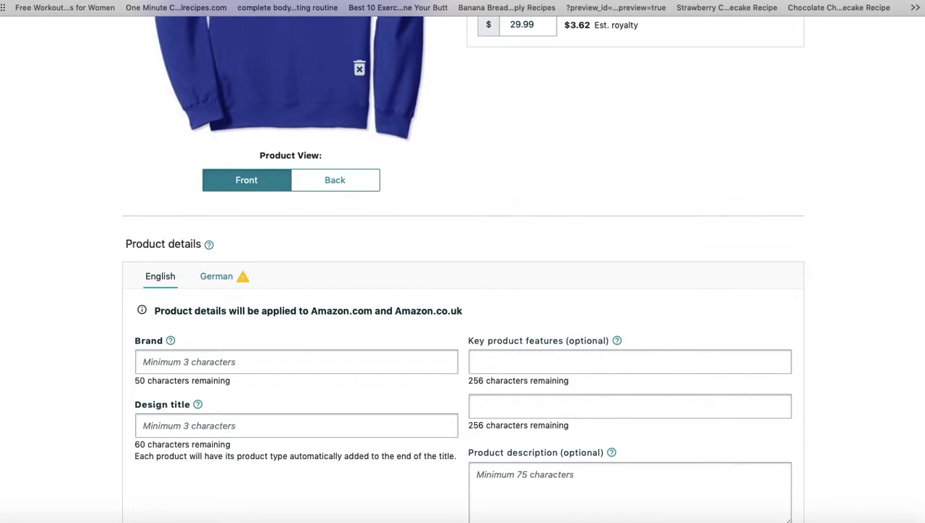
{"action": "scroll", "coordinate": [337, 379], "scroll_direction": "down", "scroll_amount": 3}
{"action": "left_click", "coordinate": [379, 255]}
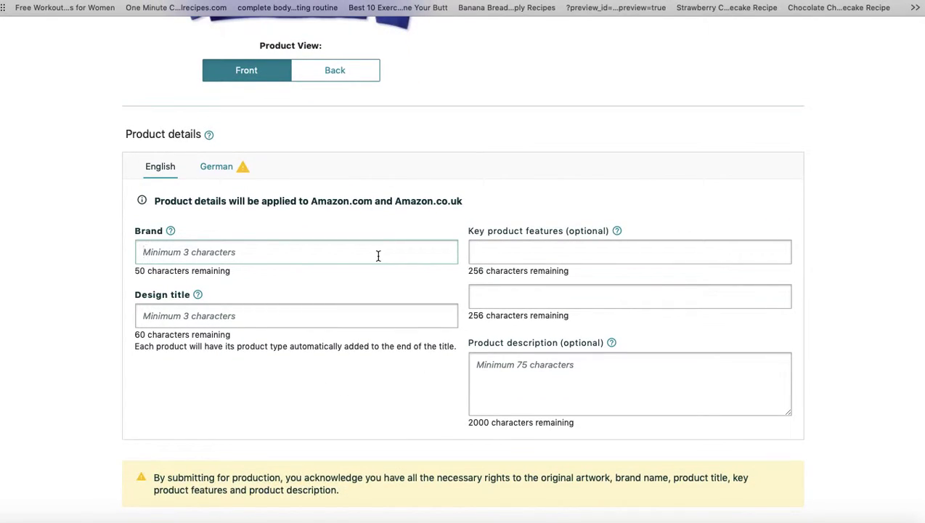
{"action": "type", "text": "Awes"}
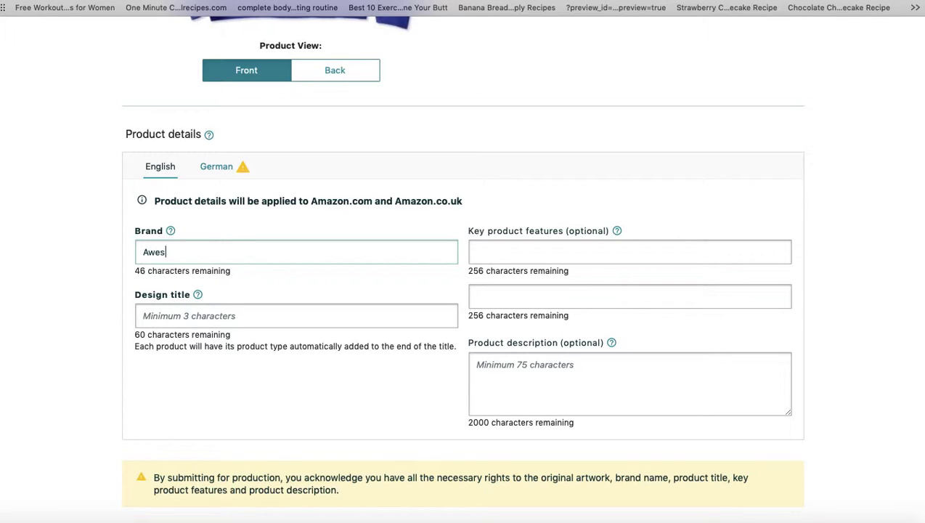
{"action": "type", "text": "ome Apparel"}
Move the word "Awesome" from the brand to the design title, leaving only "Apparel" as the brand.
{"action": "double_click", "coordinate": [168, 252]}
{"action": "key", "text": "super+c"}
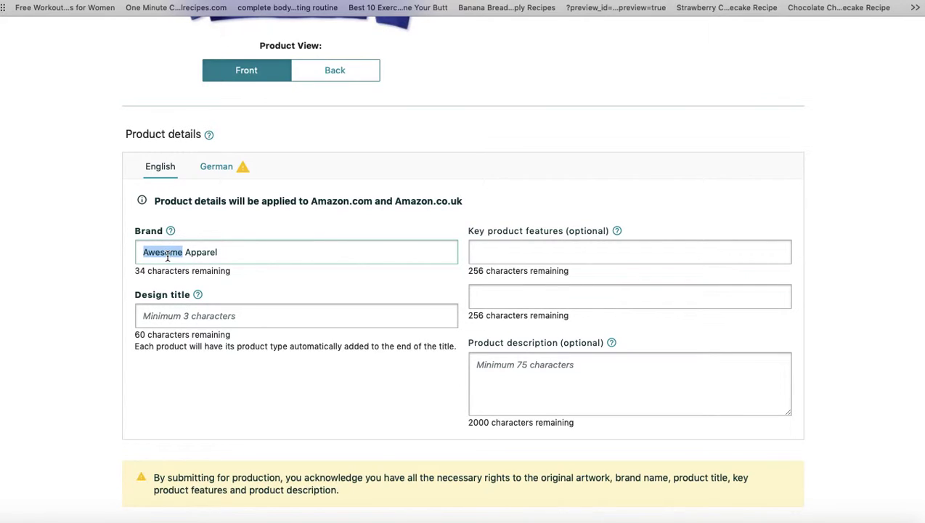
{"action": "key", "text": "Delete"}
{"action": "key", "text": "Delete"}
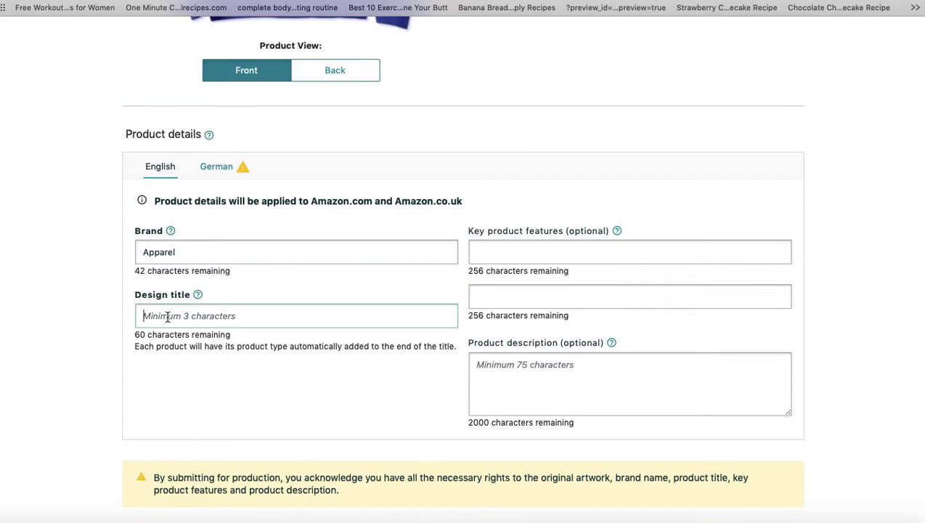
{"action": "key", "text": "super+v"}
Extend the brand to read "Women, Men and Kids Apparel".
{"action": "left_click", "coordinate": [142, 252]}
{"action": "type", "text": "Women"}
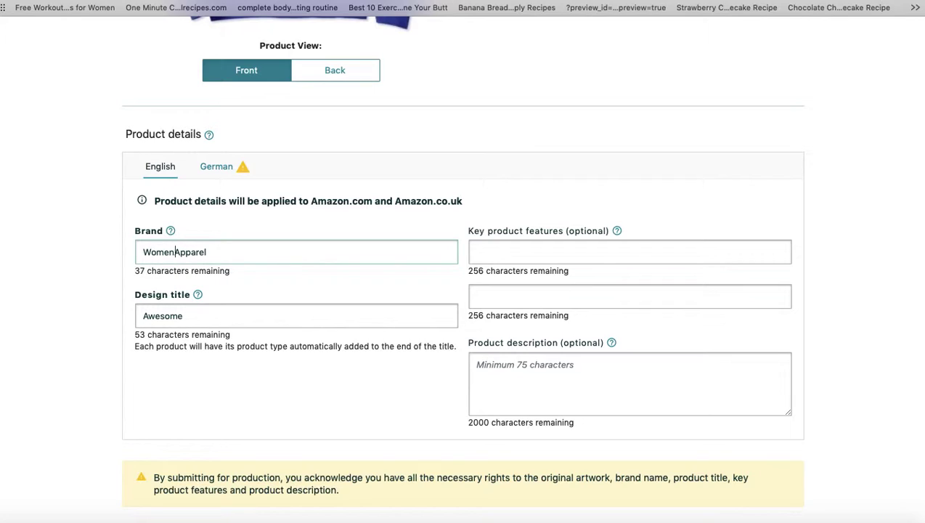
{"action": "type", "text": ", M"}
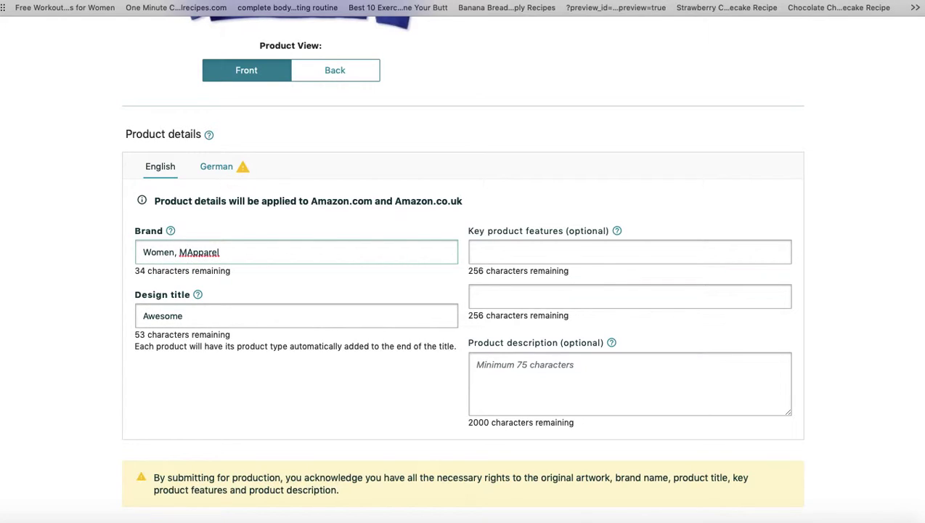
{"action": "type", "text": "en and "}
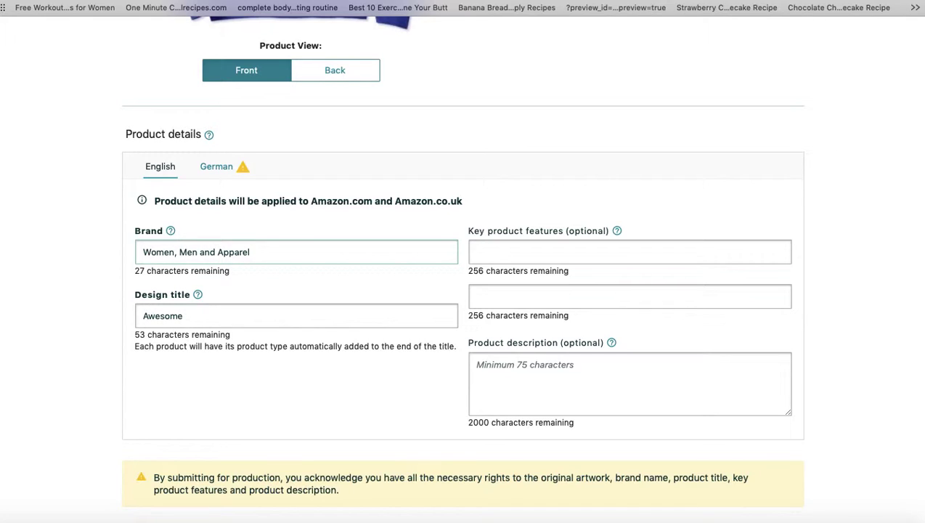
{"action": "type", "text": "Kids"}
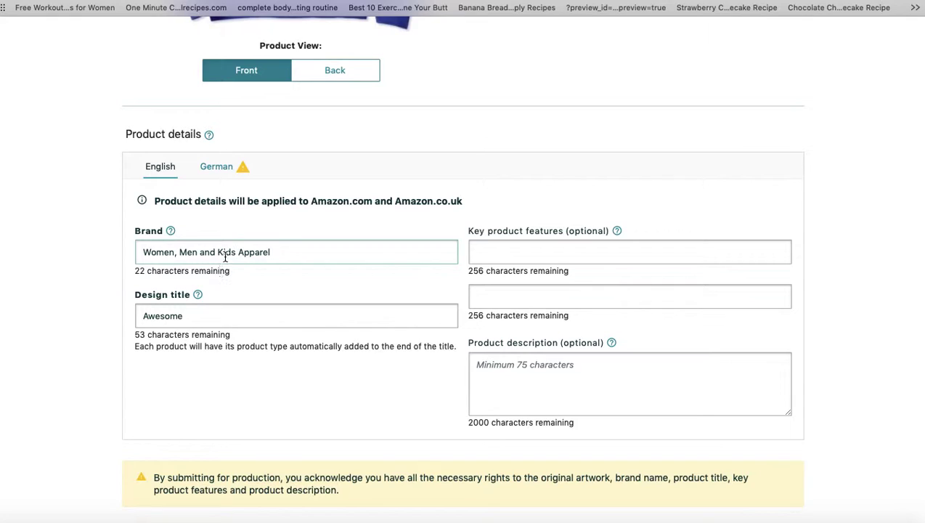
Replace "Kids" with "Teen" in the brand so it reads "Women, Men and Teen Apparel".
{"action": "left_click", "coordinate": [204, 316]}
{"action": "double_click", "coordinate": [226, 253]}
{"action": "type", "text": "Teen"}
{"action": "double_click", "coordinate": [283, 253]}
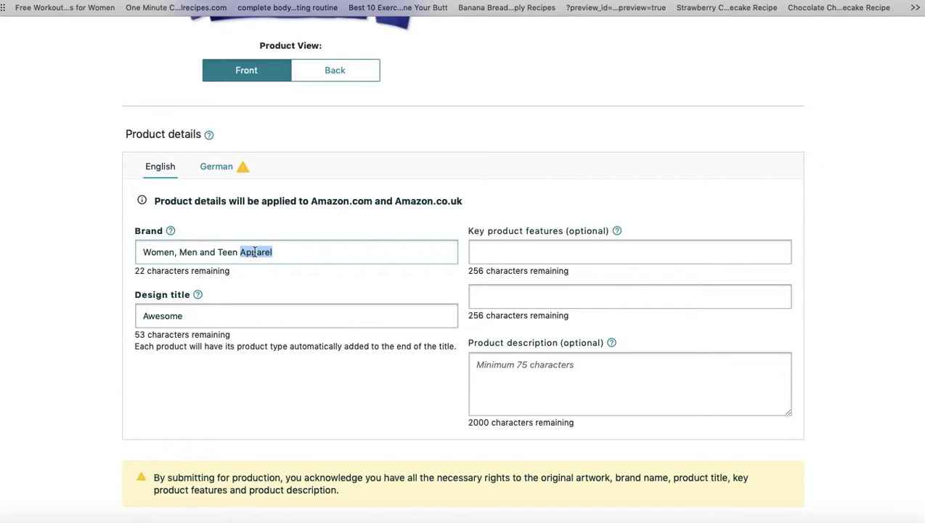
{"action": "left_click", "coordinate": [284, 253]}
Change the design title to "Awesome!" and enter "comfortable, cosy, casual," as the first key product feature.
{"action": "left_click", "coordinate": [185, 317]}
{"action": "type", "text": "!"}
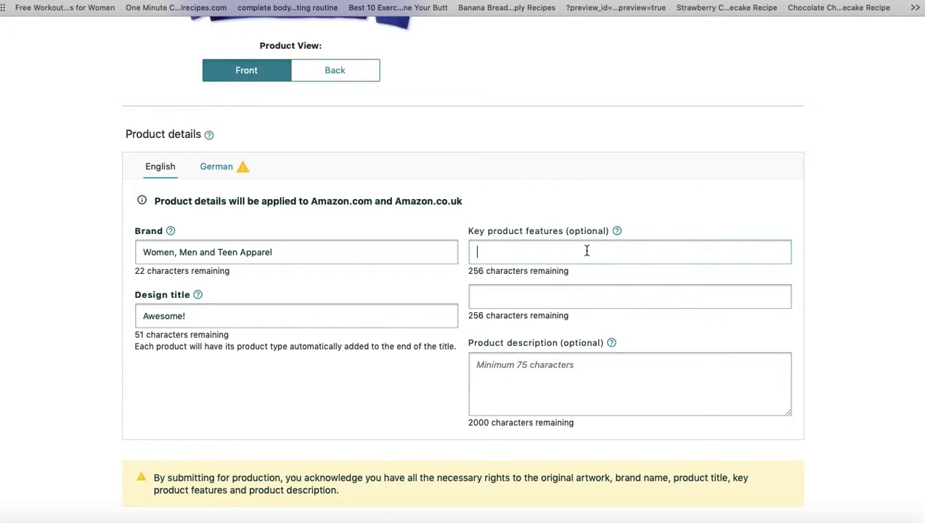
{"action": "type", "text": "comfortable, cosy, casual"}
{"action": "key", "text": "BackSpace"}
{"action": "type", "text": ", t"}
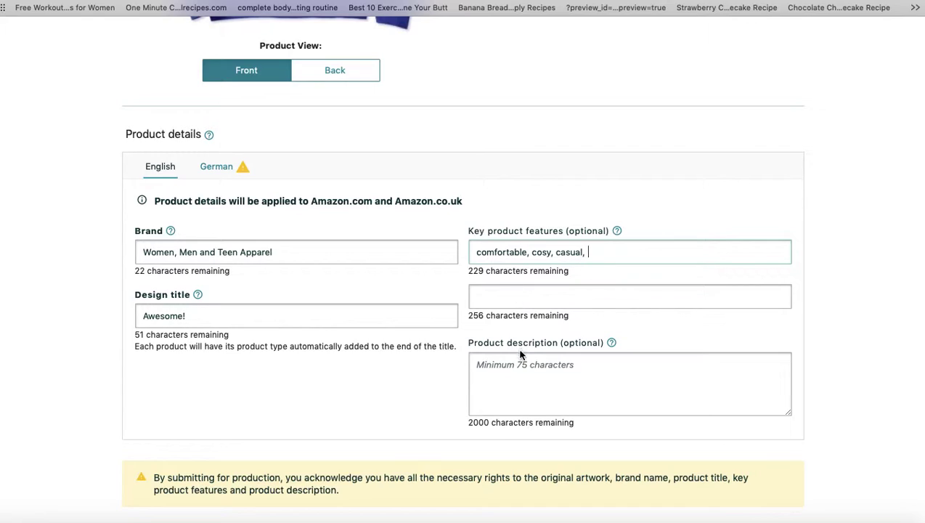
Begin the product description with "This 'Awesome' design makes".
{"action": "left_click", "coordinate": [524, 379]}
{"action": "type", "text": "Get"}
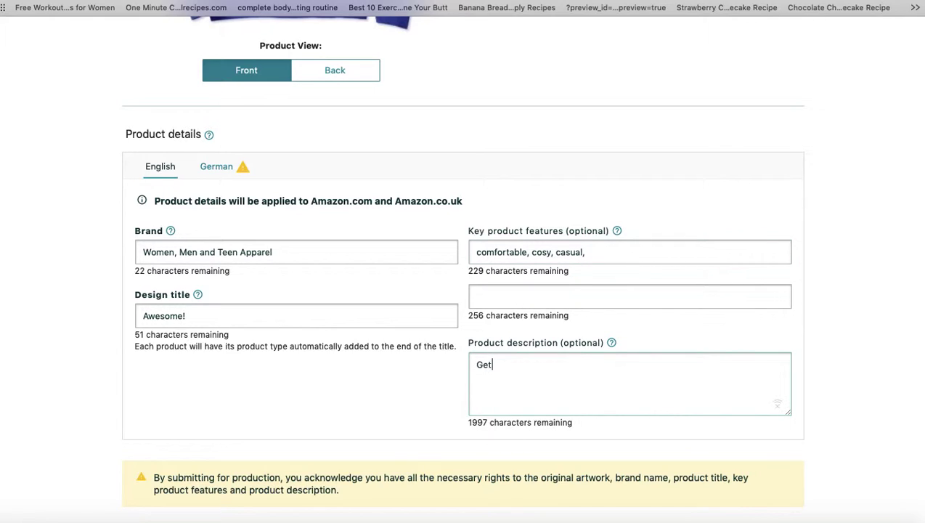
{"action": "key", "text": "BackSpace"}
{"action": "key", "text": "BackSpace"}
{"action": "key", "text": "BackSpace"}
{"action": "type", "text": "This a"}
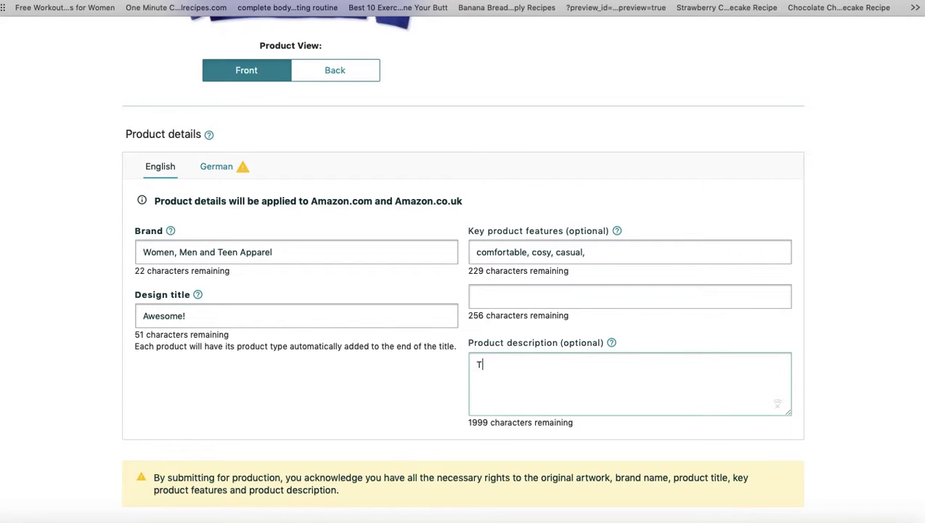
{"action": "key", "text": "BackSpace"}
{"action": "key", "text": "BackSpace"}
{"action": "type", "text": "'Awesome"}
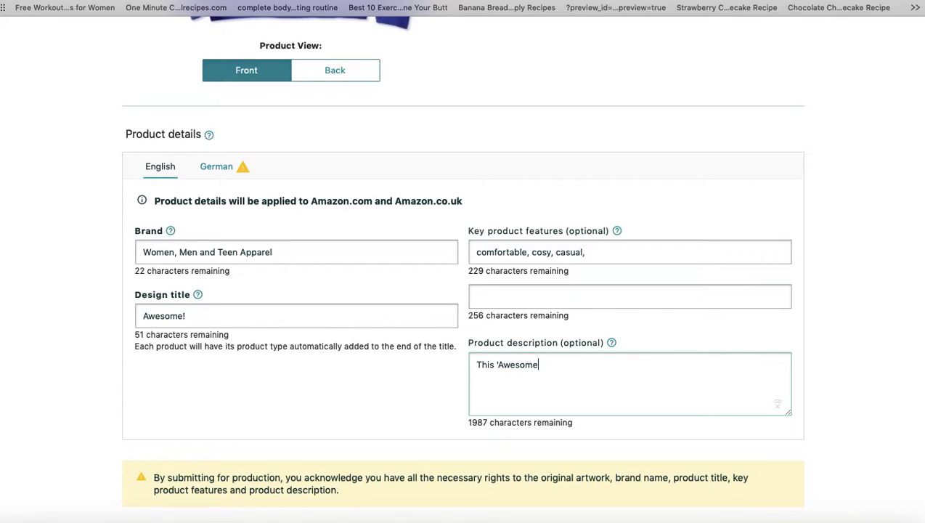
{"action": "type", "text": "' design makes "}
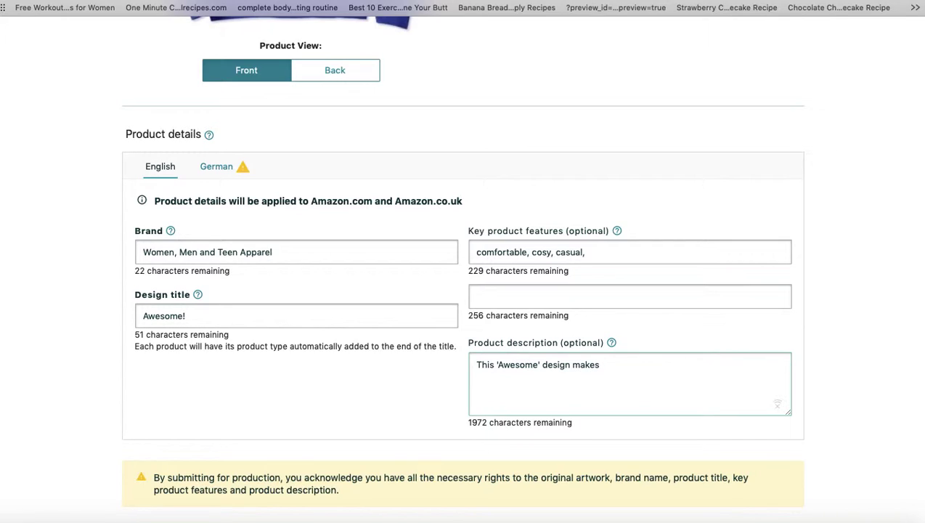
Continue the product description with "a great gift for teenage girls, boys, men or women. Get one".
{"action": "type", "text": "a gr"}
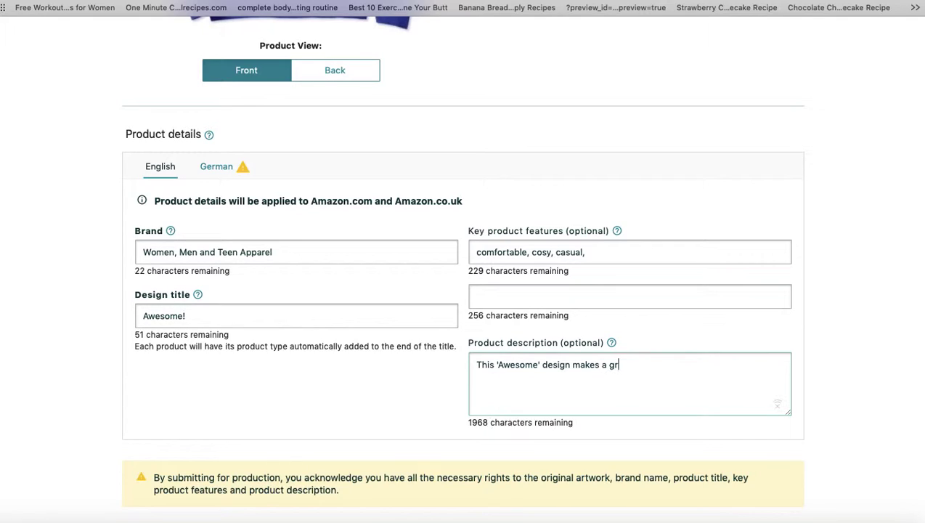
{"action": "type", "text": "eat gift for teen"}
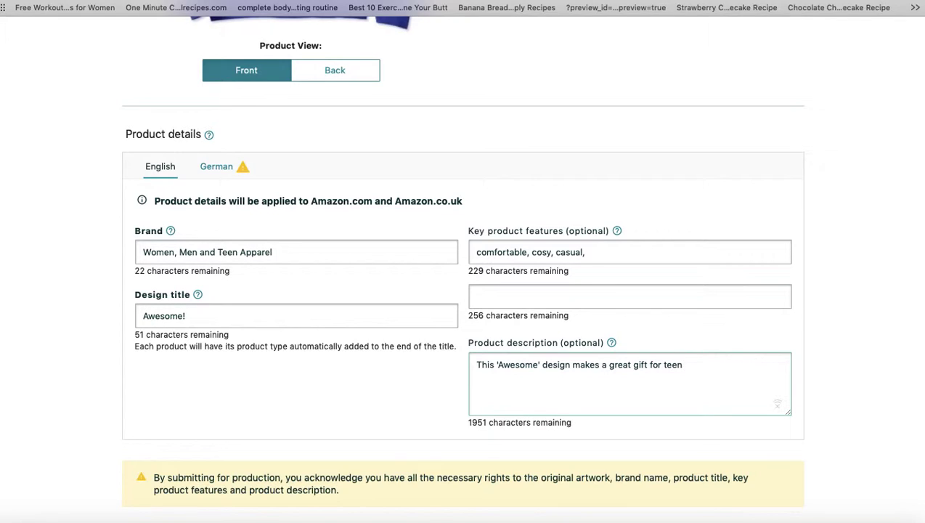
{"action": "type", "text": "age "}
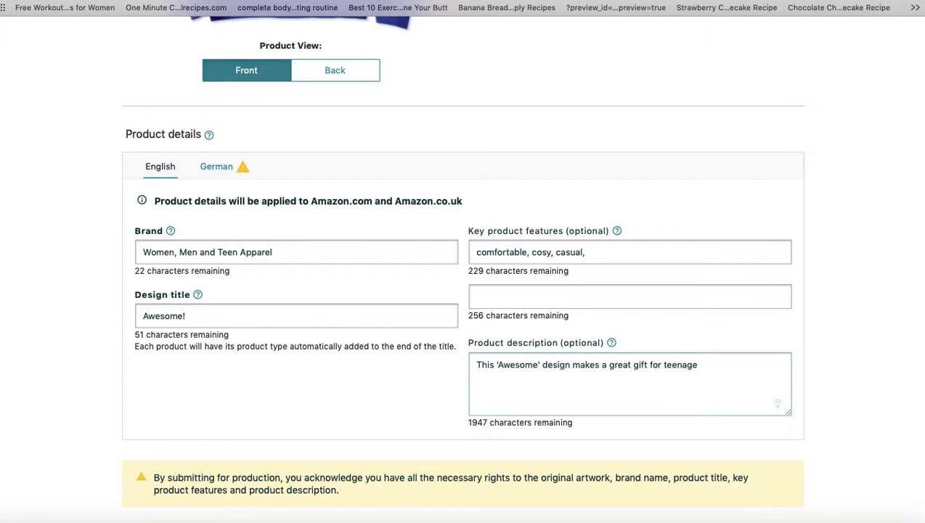
{"action": "type", "text": "girls, boys"}
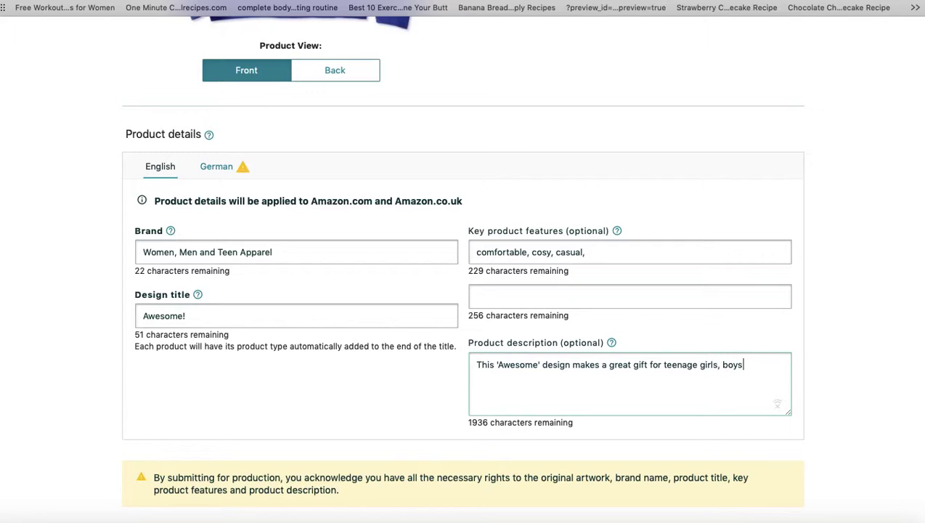
{"action": "type", "text": ", men or "}
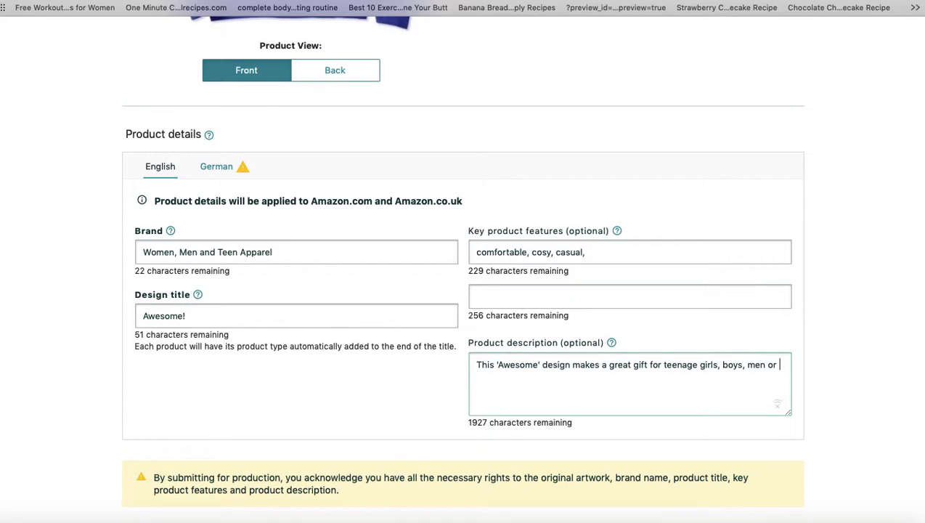
{"action": "type", "text": "wone"}
{"action": "key", "text": "BackSpace"}
{"action": "key", "text": "BackSpace"}
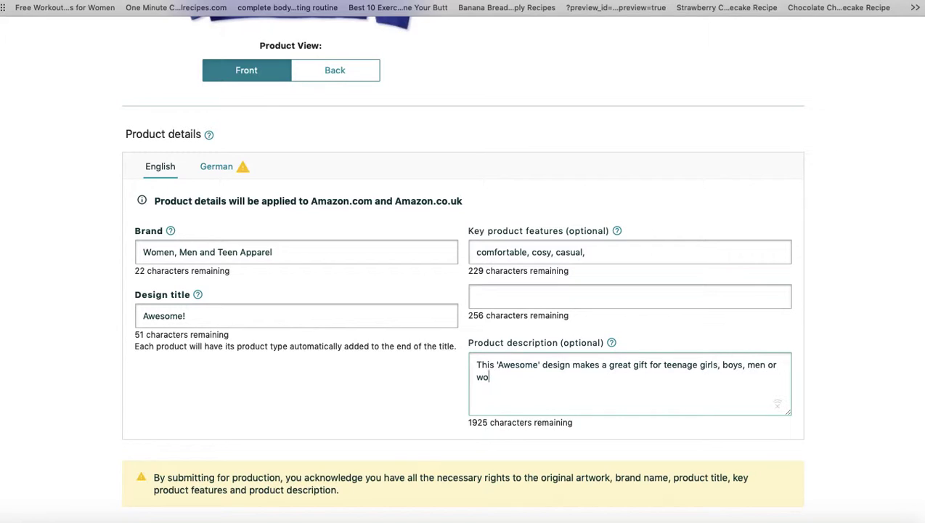
{"action": "type", "text": "men. Get one "}
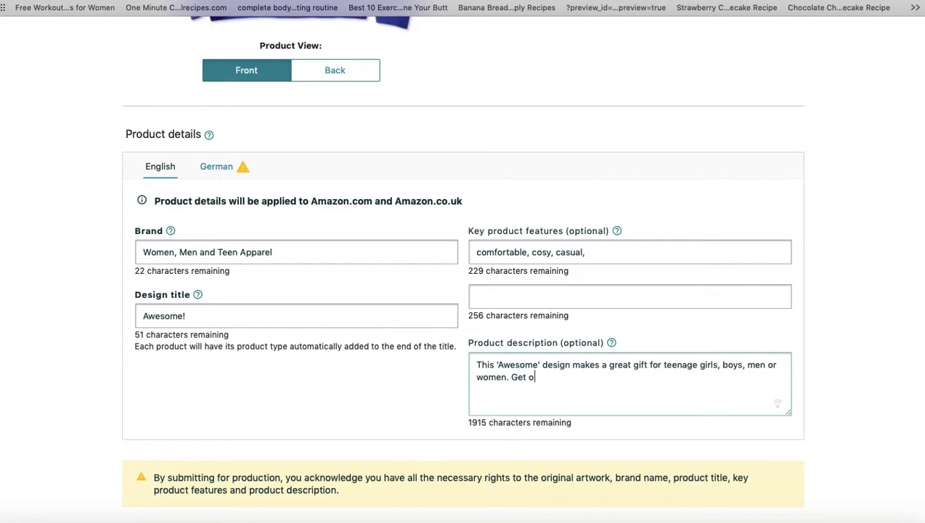
Finish the product description's second sentence with "today and bring a smile to someone's face!".
{"action": "type", "text": "toda"}
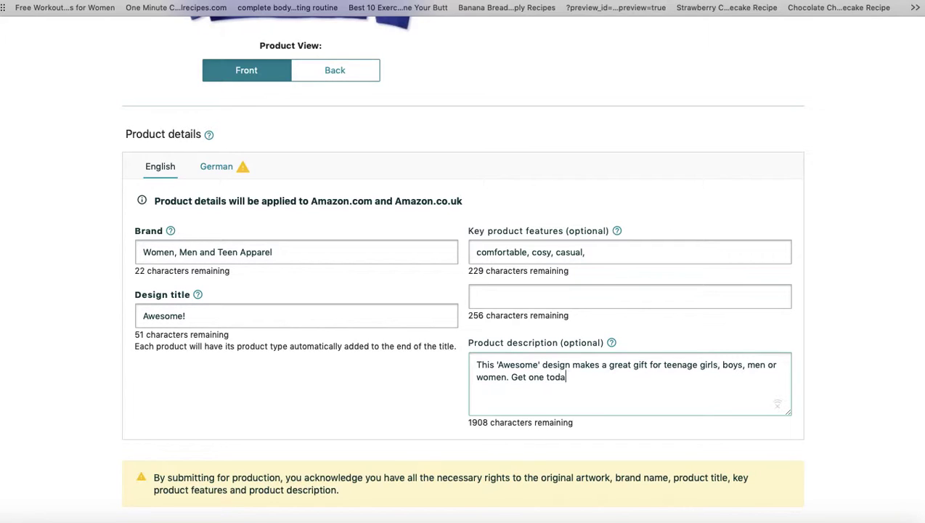
{"action": "type", "text": "y and bring a smile to some"}
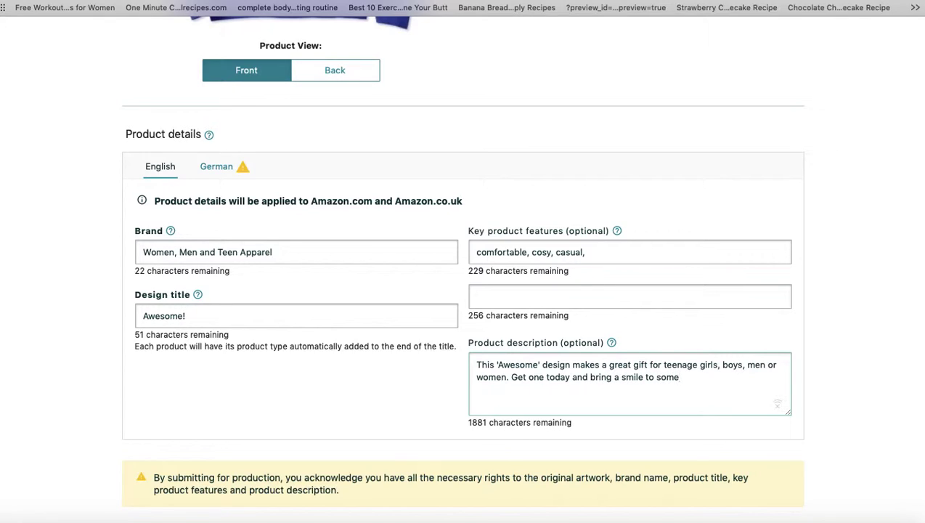
{"action": "type", "text": "one's face"}
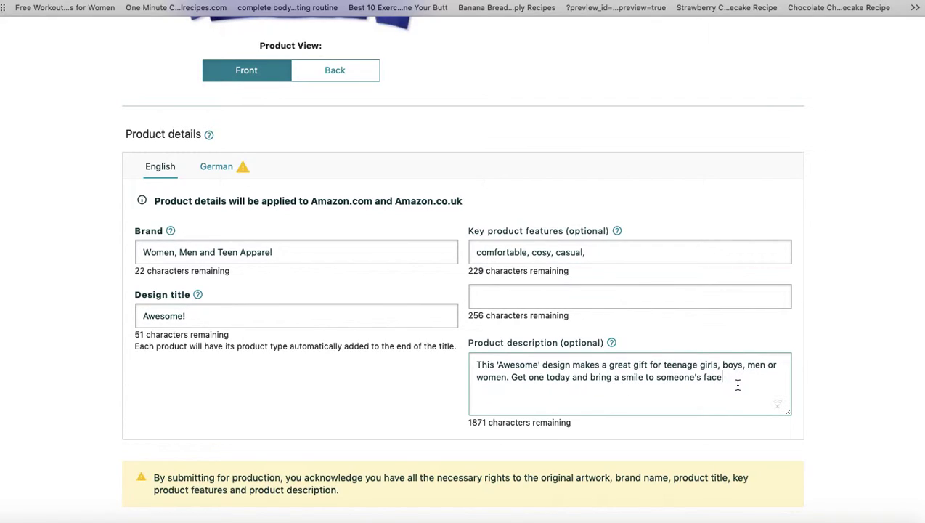
{"action": "type", "text": "!"}
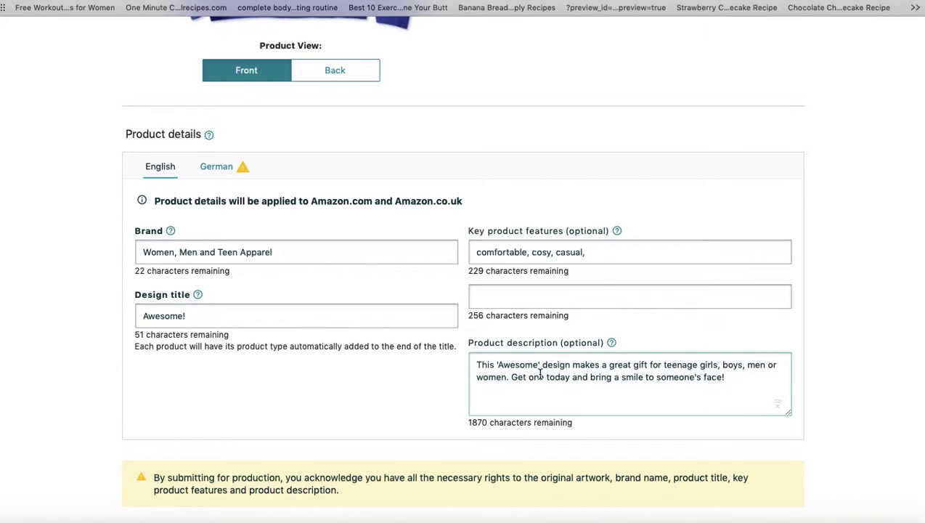
Insert the word "idea" after "gift" in the product description.
{"action": "left_click", "coordinate": [649, 366]}
{"action": "type", "text": "odea"}
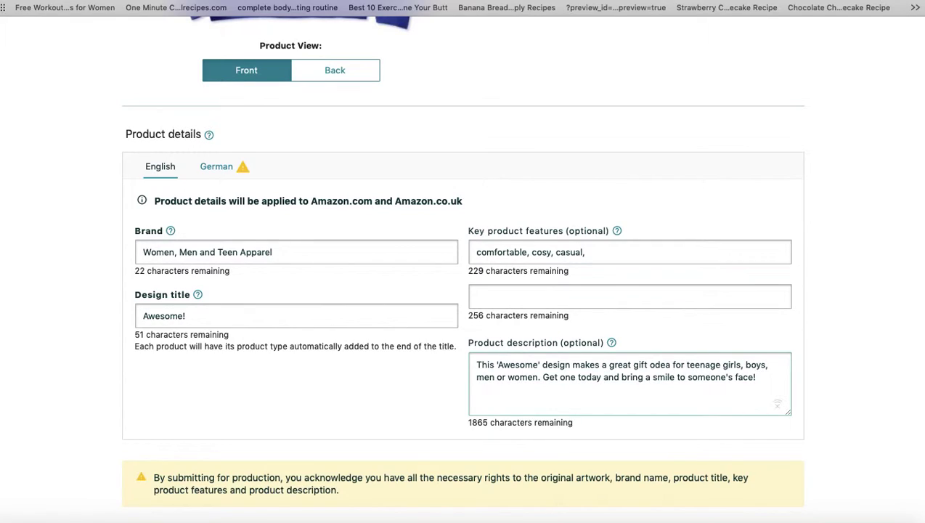
{"action": "left_click", "coordinate": [655, 365]}
{"action": "key", "text": "BackSpace"}
{"action": "type", "text": "i"}
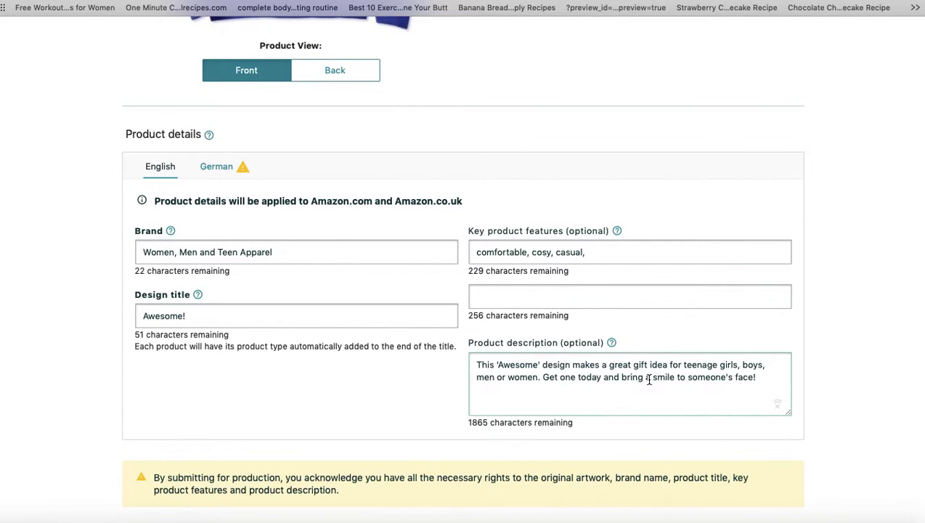
{"action": "left_click_drag", "start_coordinate": [542, 377], "coordinate": [759, 378]}
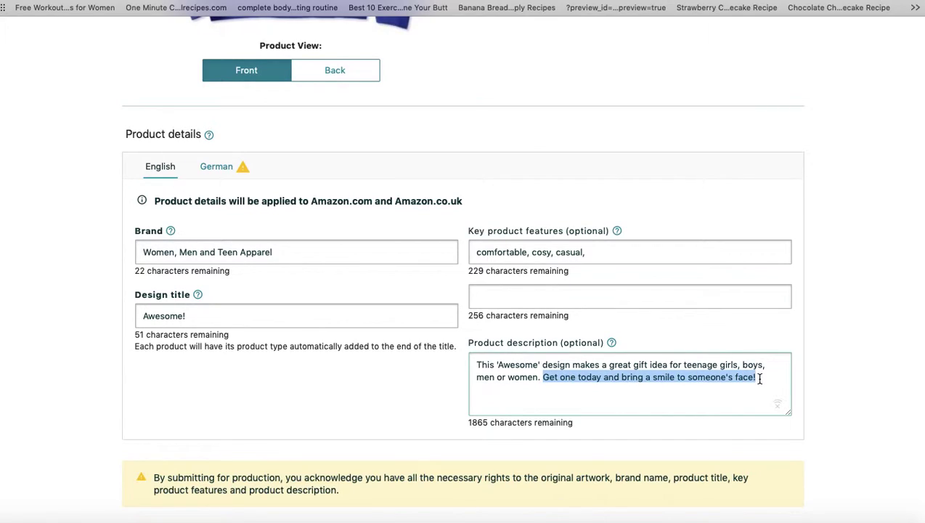
{"action": "left_click", "coordinate": [703, 406]}
{"action": "left_click_drag", "start_coordinate": [757, 377], "coordinate": [549, 379]}
{"action": "left_click", "coordinate": [574, 391]}
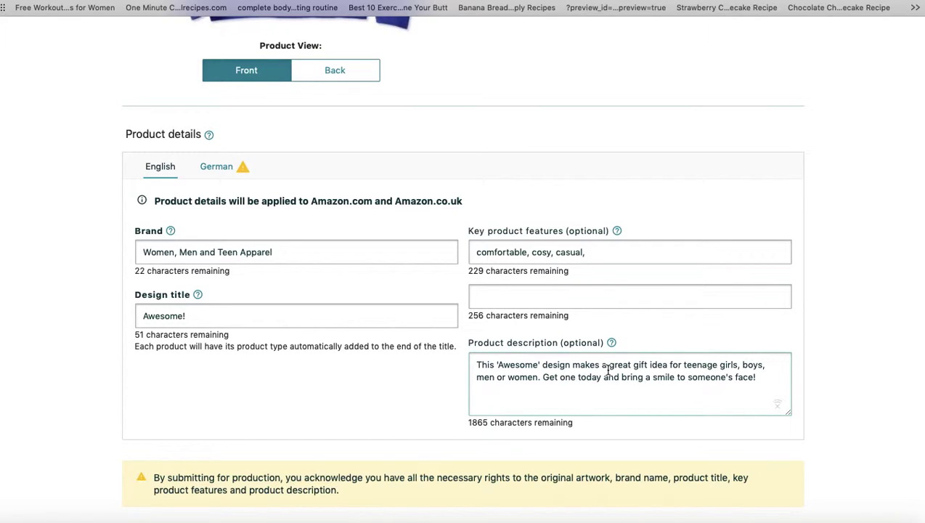
Insert the word "birthday" before "gift idea" in the English product description.
{"action": "left_click", "coordinate": [632, 366]}
{"action": "type", "text": "birthday"}
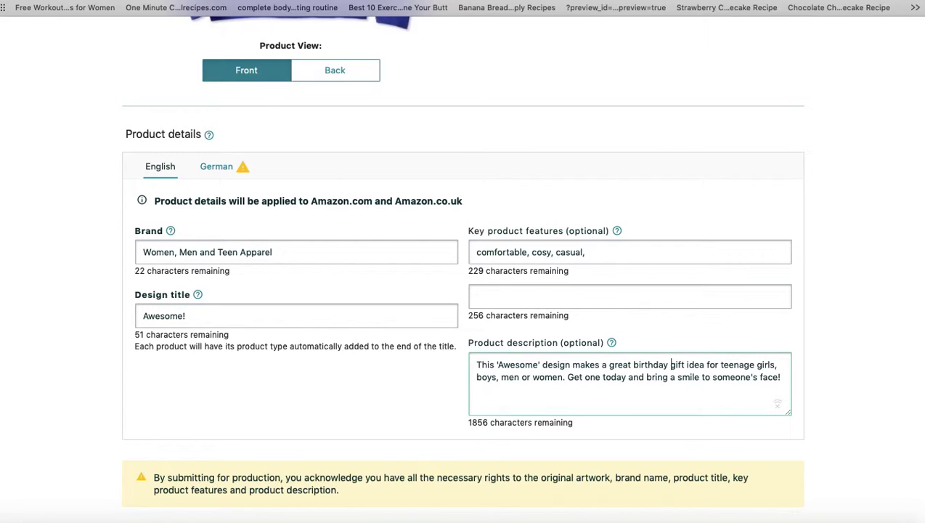
{"action": "left_click", "coordinate": [601, 387]}
Send the completed design to review and submit all the listed products for publishing.
{"action": "scroll", "coordinate": [450, 432], "scroll_direction": "down", "scroll_amount": 5}
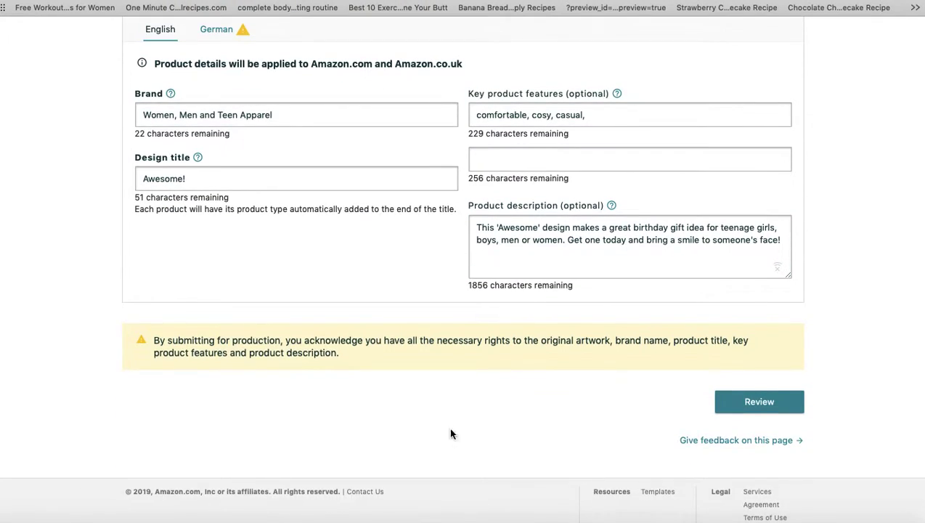
{"action": "left_click", "coordinate": [736, 408]}
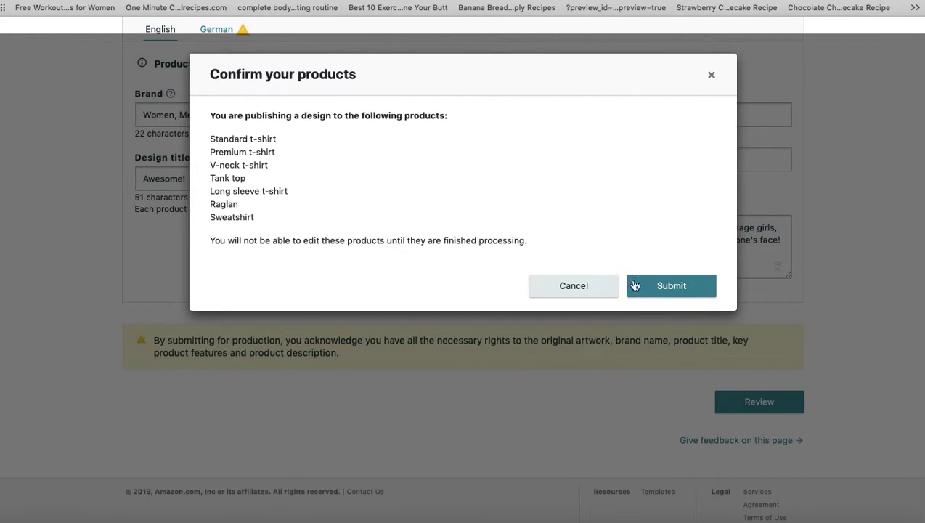
{"action": "left_click", "coordinate": [686, 284]}
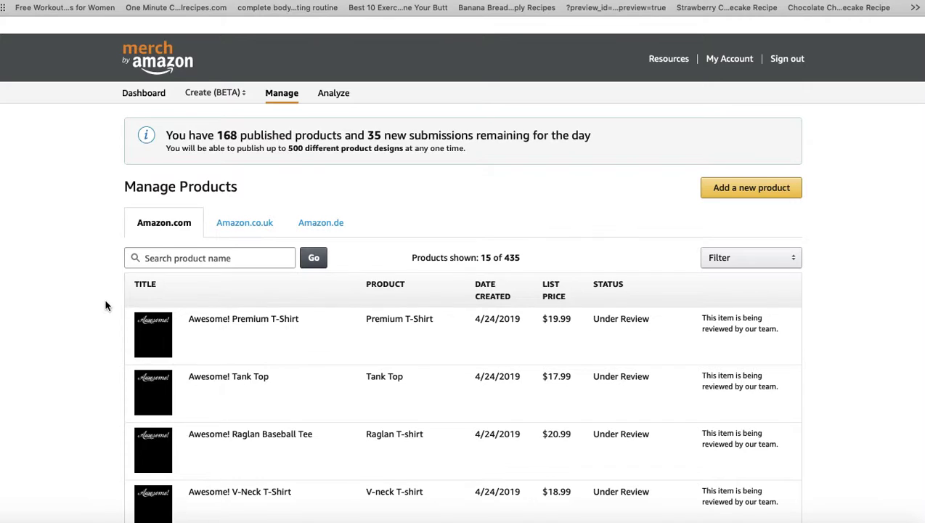
{"action": "scroll", "coordinate": [106, 306], "scroll_direction": "down", "scroll_amount": 2}
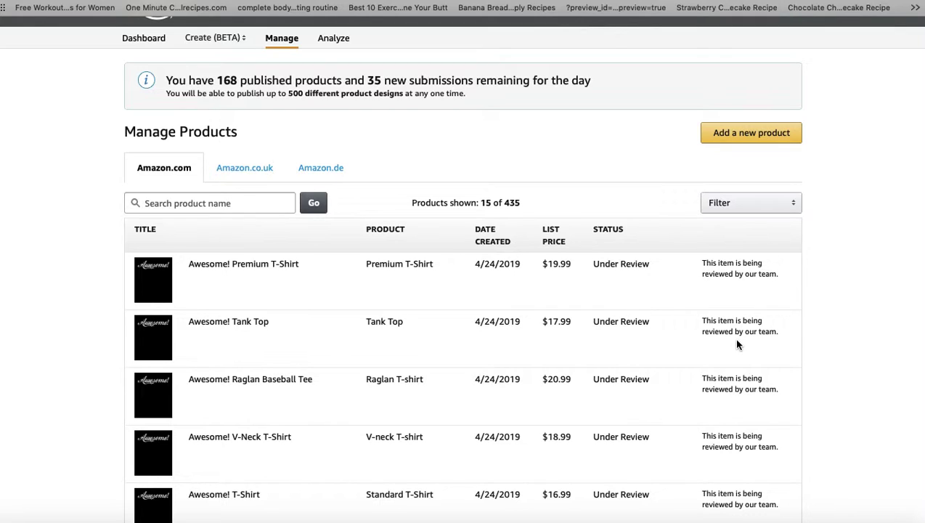
{"action": "scroll", "coordinate": [863, 322], "scroll_direction": "down", "scroll_amount": 5}
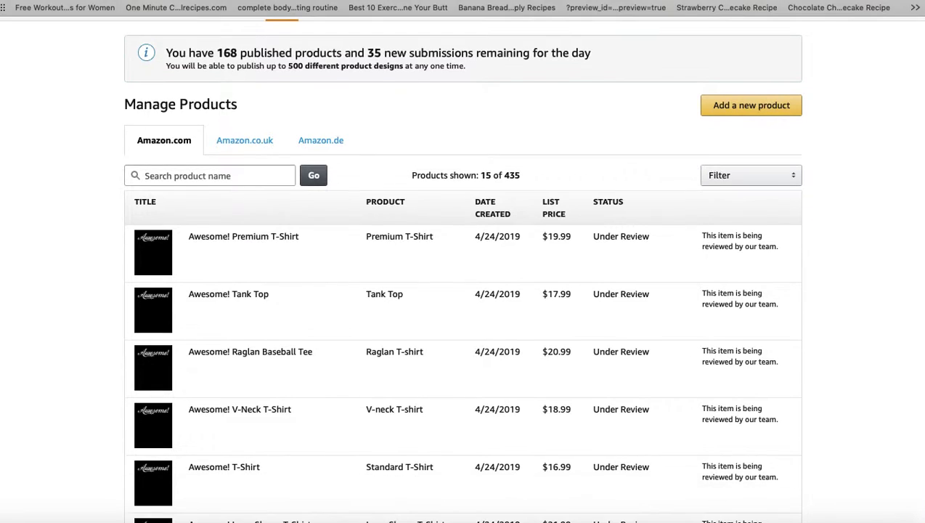
{"action": "scroll", "coordinate": [461, 269], "scroll_direction": "up", "scroll_amount": 6}
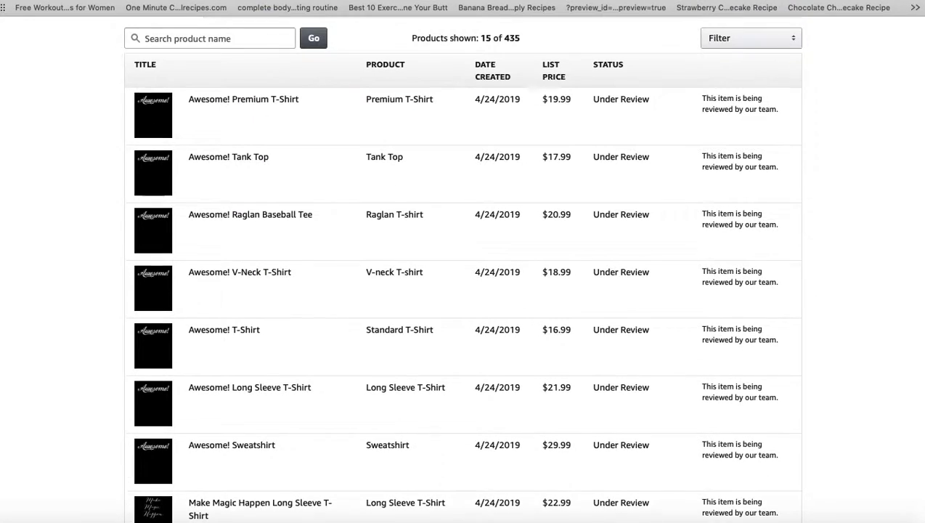